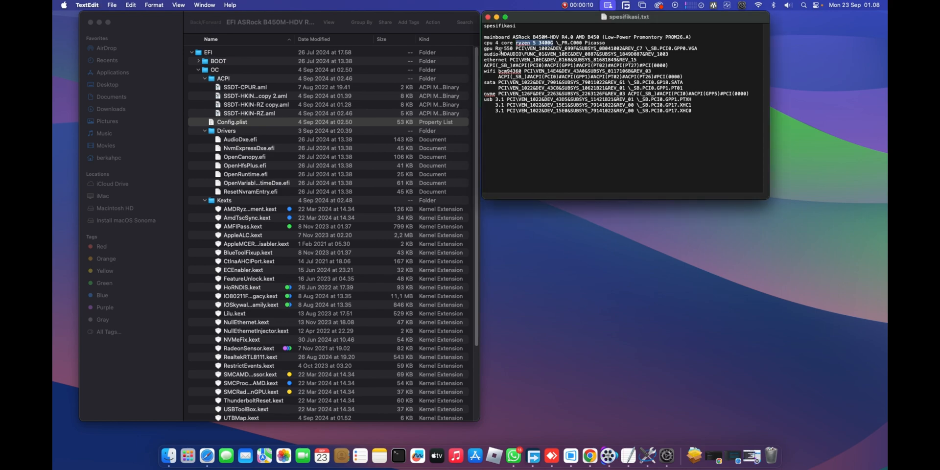
Step: Highlight the CPU model ryzen 5 3400G and the mainboard model B450M-HDV in spesifikasi.txt
left_click(246, 24)
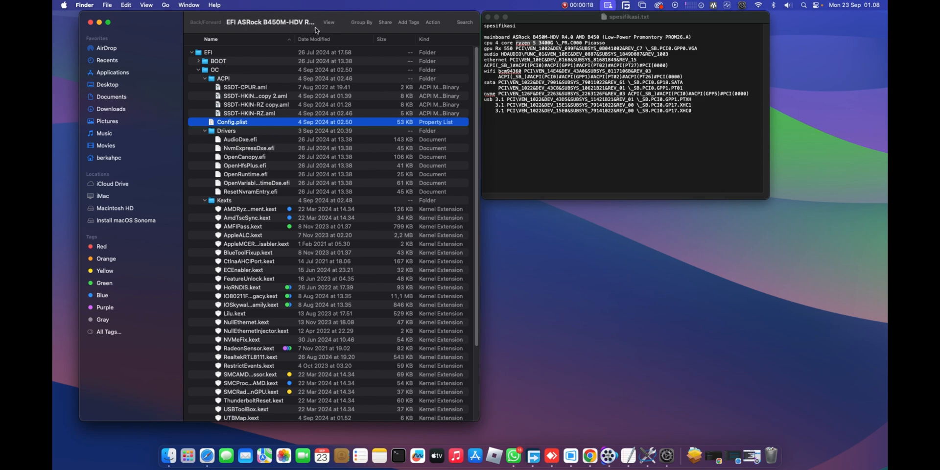
left_click(574, 125)
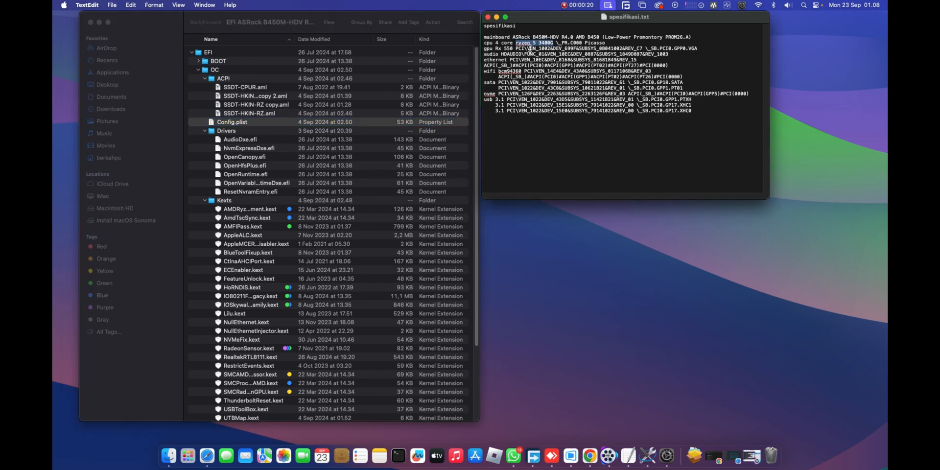
left_click_drag(515, 43, 554, 43)
left_click_drag(516, 43, 554, 45)
left_click_drag(534, 37, 558, 39)
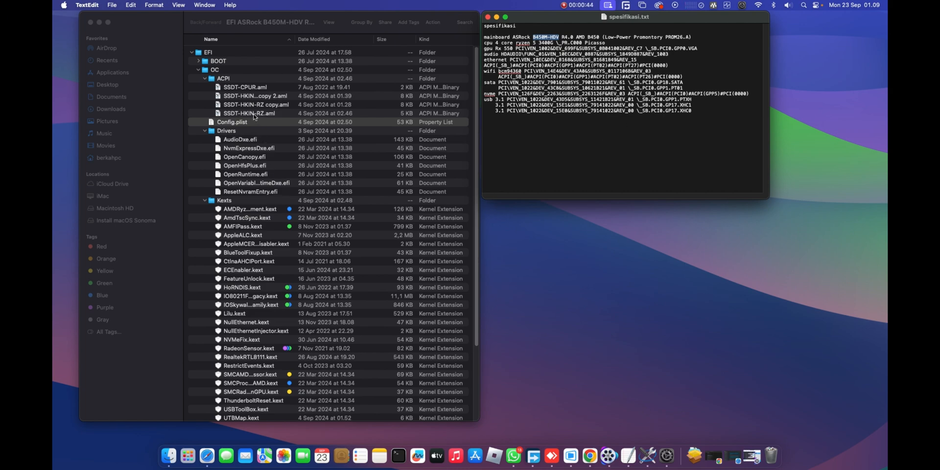
Step: Go through the files in the EFI's ACPI folder one by one, from SSDT-CPUR.aml to SSDT-HKIN-RZ.aml
left_click(252, 120)
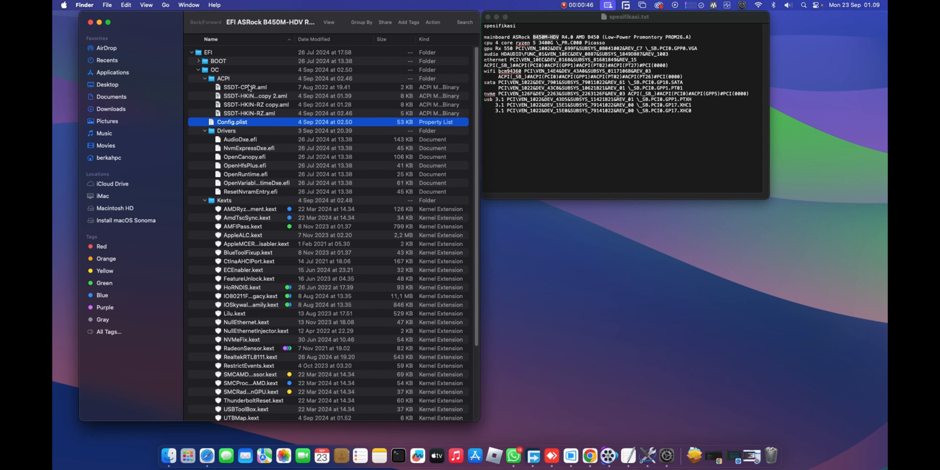
left_click(250, 89)
key("Down")
key("Down")
key("Down")
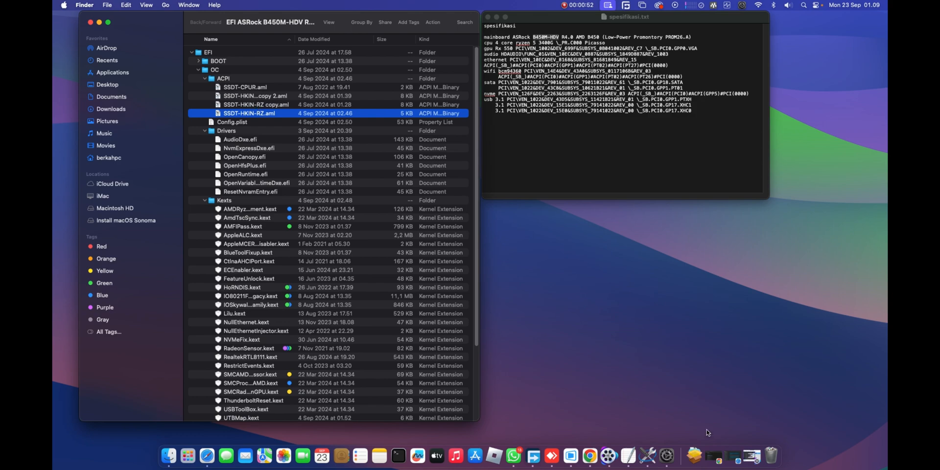
Step: Switch to Safari, review the required SSDTs table in the OpenCore Install Guide, and minimize the window
left_click(738, 459)
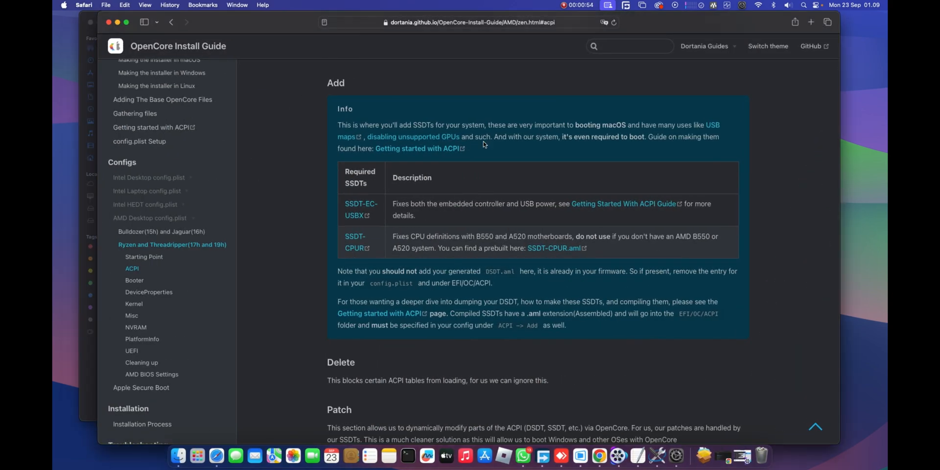
scroll(400, 241, "up", 1)
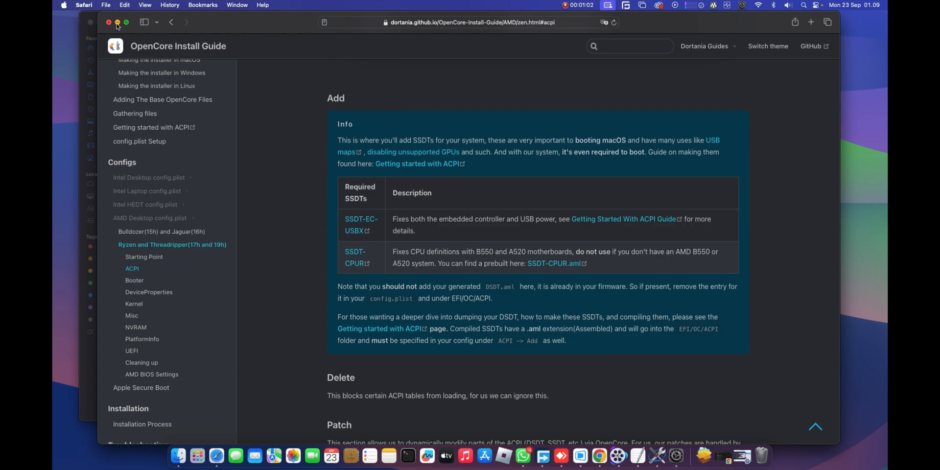
left_click(117, 23)
Step: Highlight the CPU's ACPI path \_PR.C000 in spesifikasi.txt
left_click(561, 124)
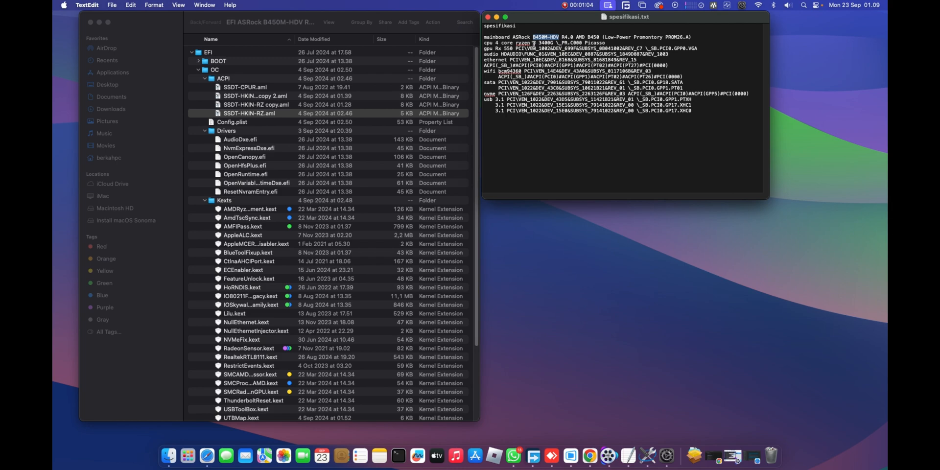
left_click_drag(556, 44, 581, 44)
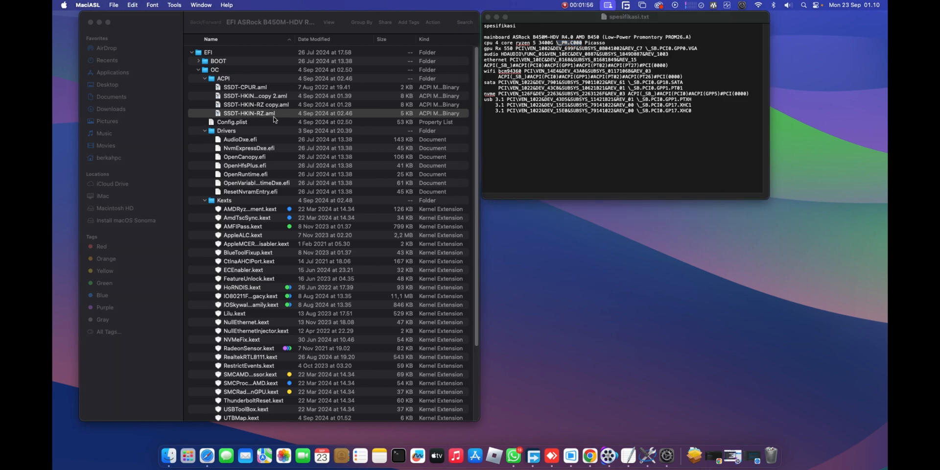
left_click(532, 25)
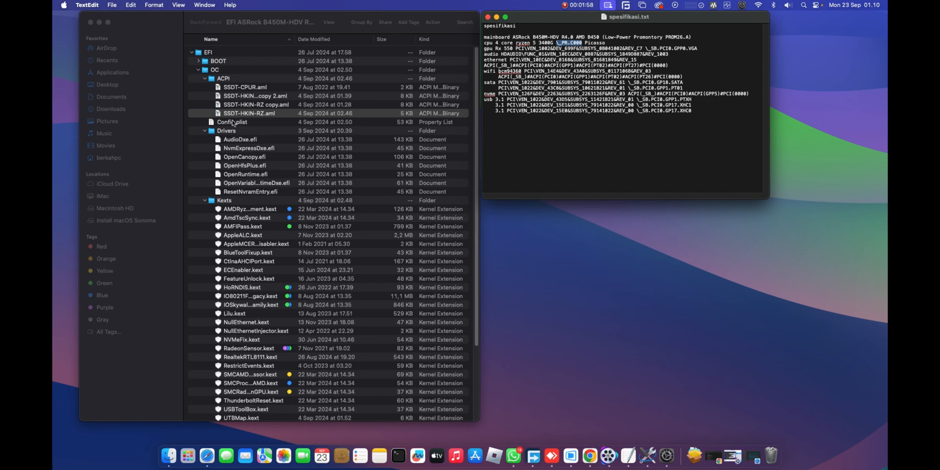
left_click(233, 123)
right_click(227, 123)
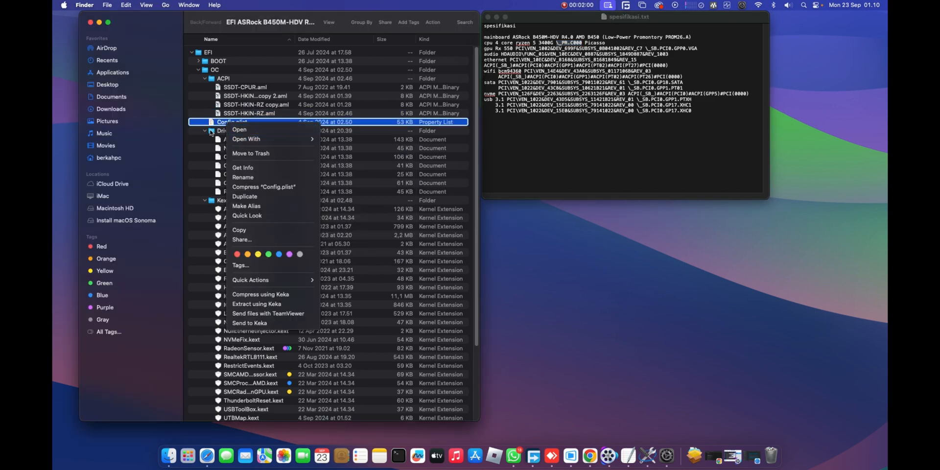
left_click(211, 132)
Step: Point out OpenHfsPlus.efi, OpenRuntime.efi, ResetNvramEntry.efi and OpenCanopy.efi in the Drivers folder
scroll(212, 137, "down", 5)
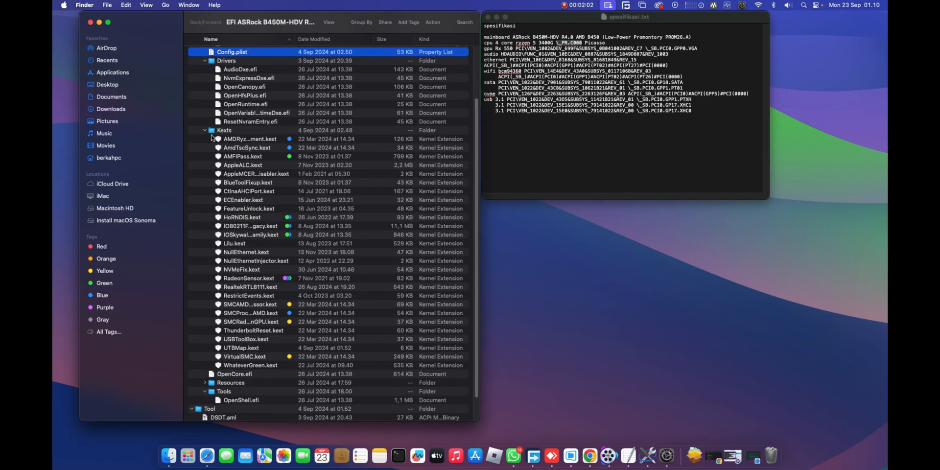
left_click(241, 98)
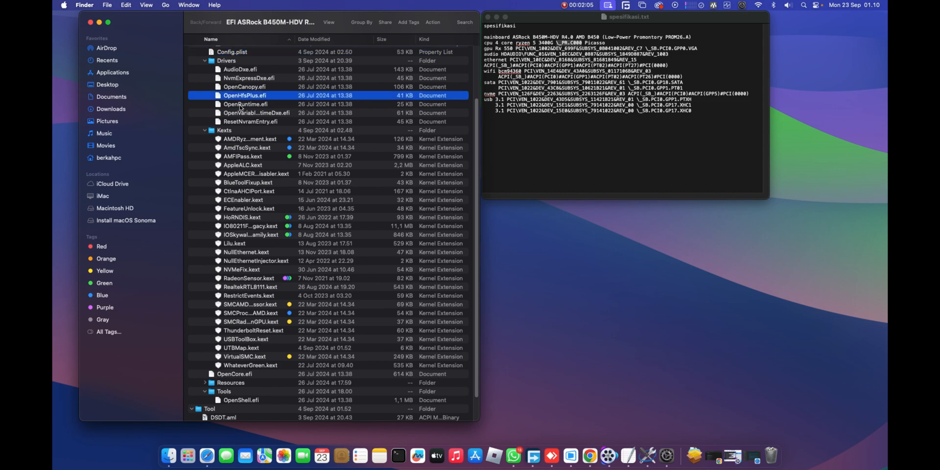
left_click(240, 105, "shift")
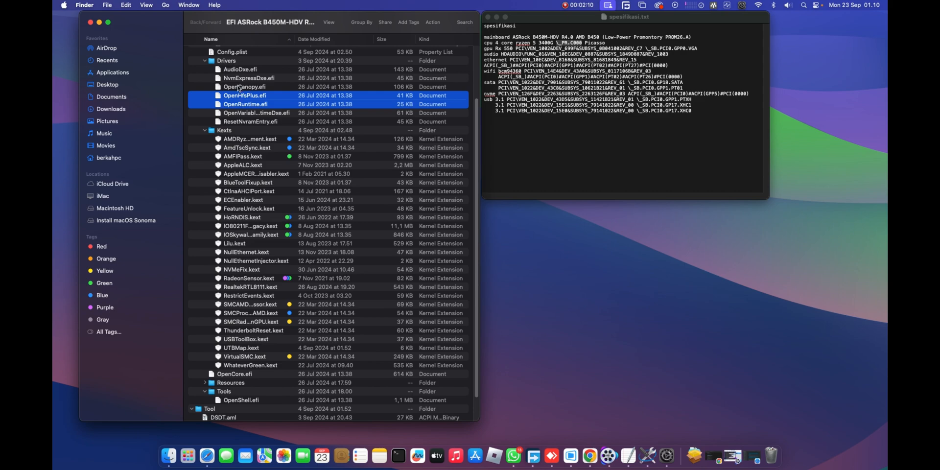
left_click(235, 121, "super")
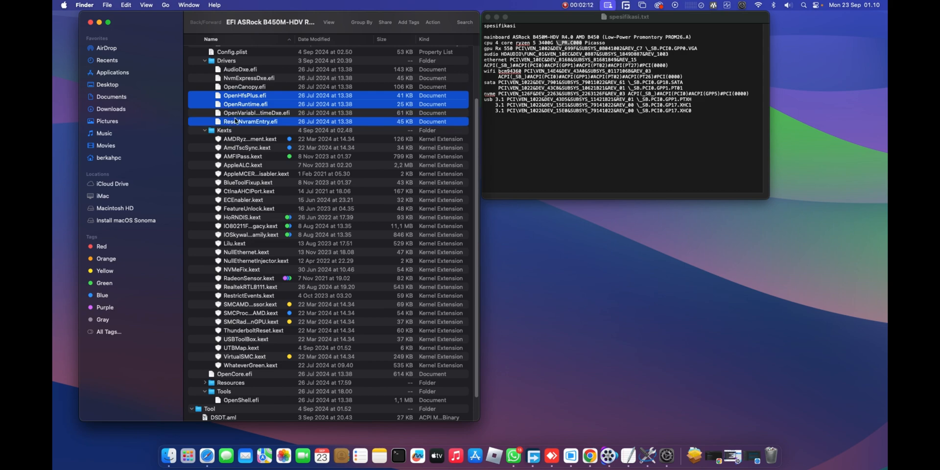
left_click(232, 90)
Step: Widen the file list's Name column and examine AMDRyzenCPUPowerManagement.kext, SMCAMDProcessor.kext and SMCProcessorAMD.kext in the Kexts folder
scroll(270, 237, "down", 3)
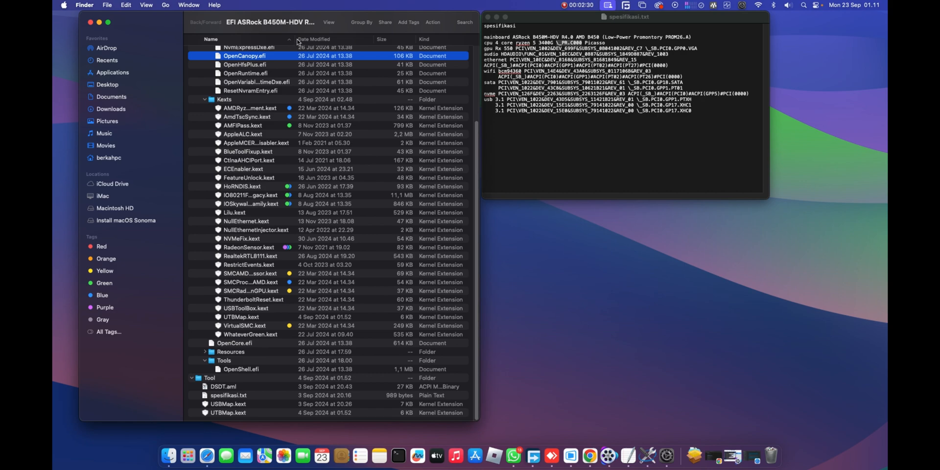
left_click_drag(295, 39, 345, 44)
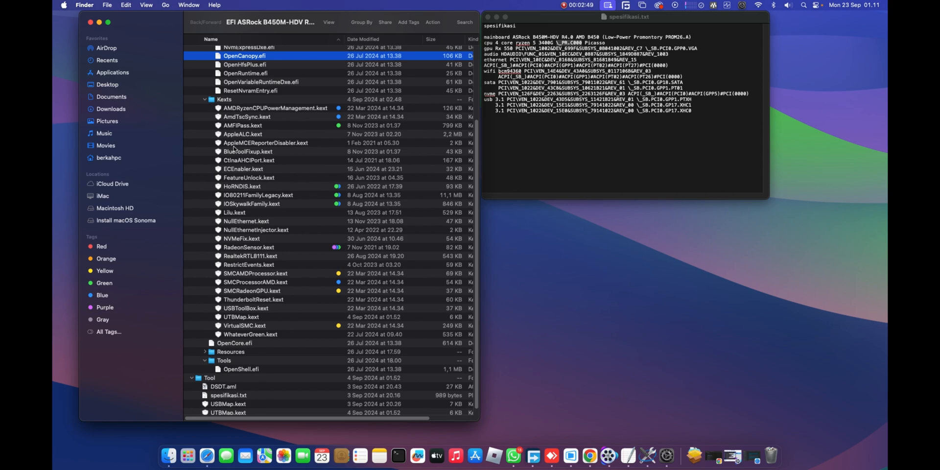
left_click(255, 108)
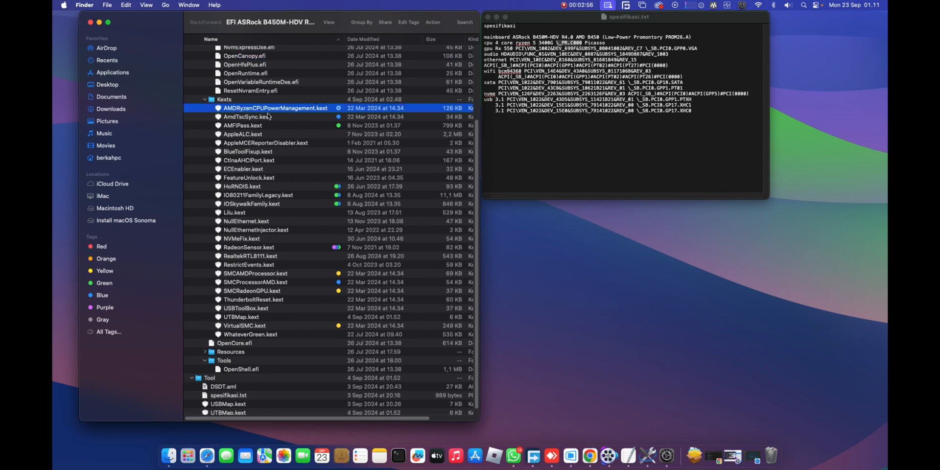
left_click(251, 275)
left_click(265, 283)
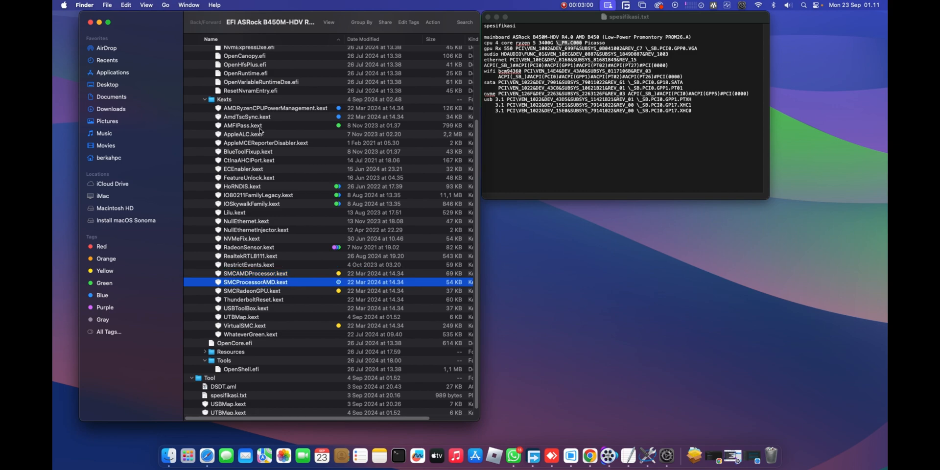
left_click(263, 108)
left_click(256, 275)
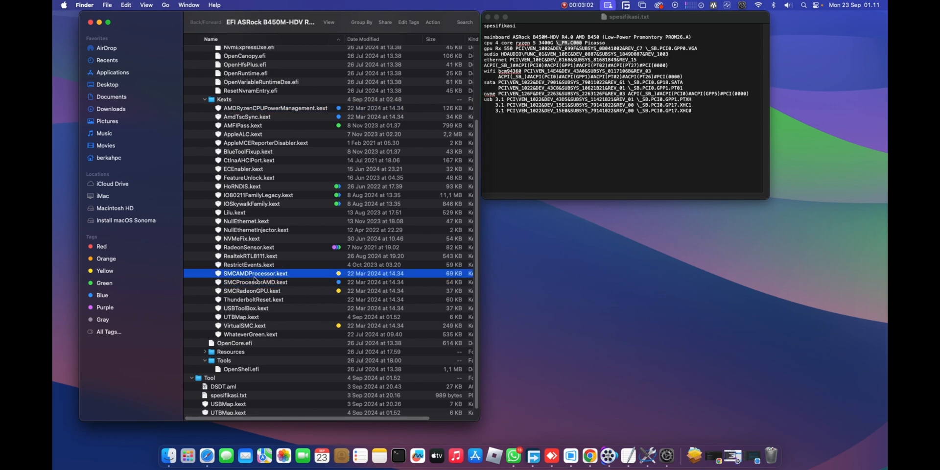
left_click(258, 283)
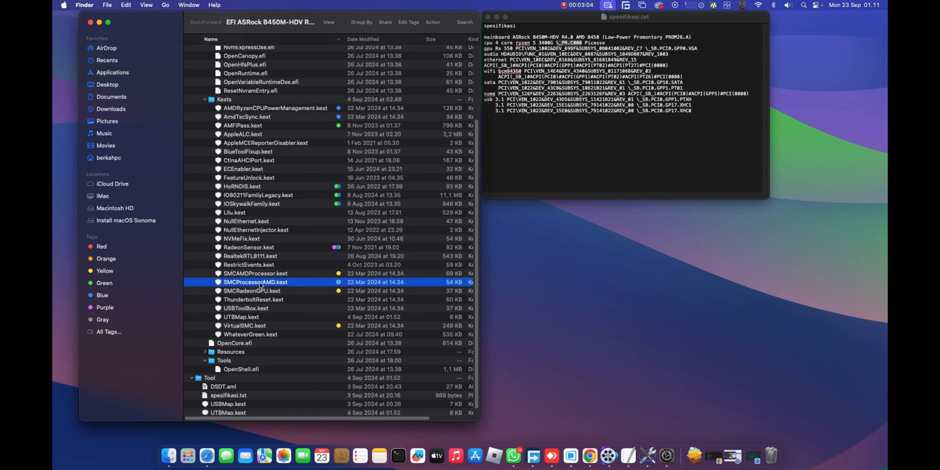
left_click(260, 276)
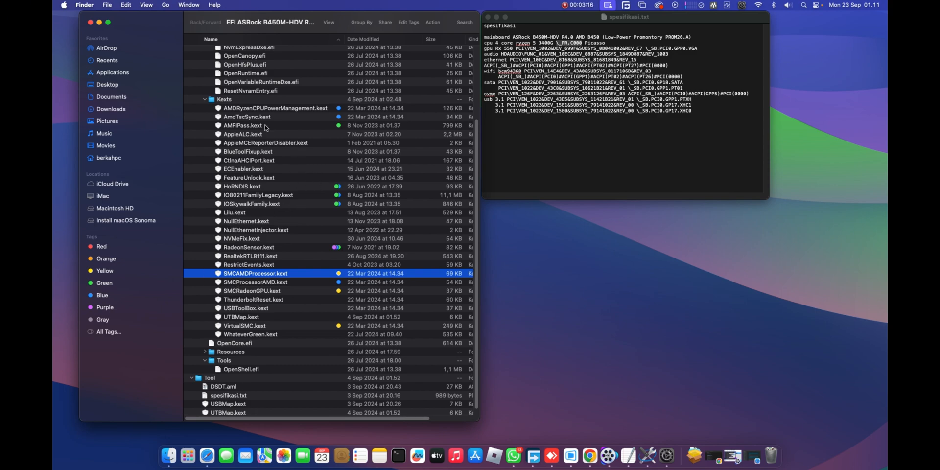
Step: Open Config.plist from the OC folder in OpenCore Configurator 1.0.1, make its window taller and dismiss the validator report
scroll(253, 143, "up", 5)
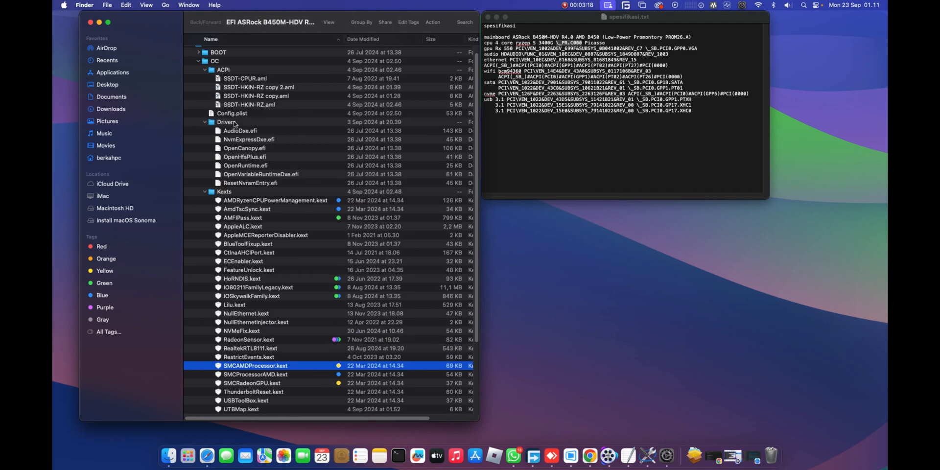
right_click(233, 115)
mouse_move(275, 129)
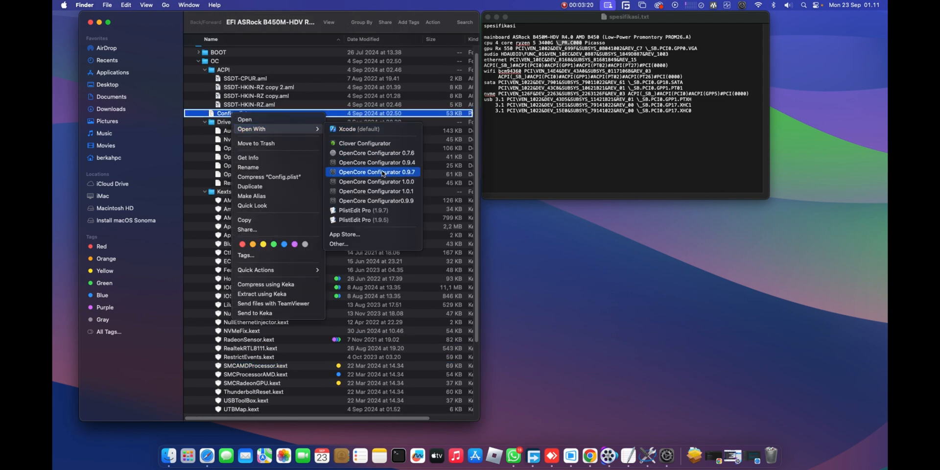
left_click(380, 192)
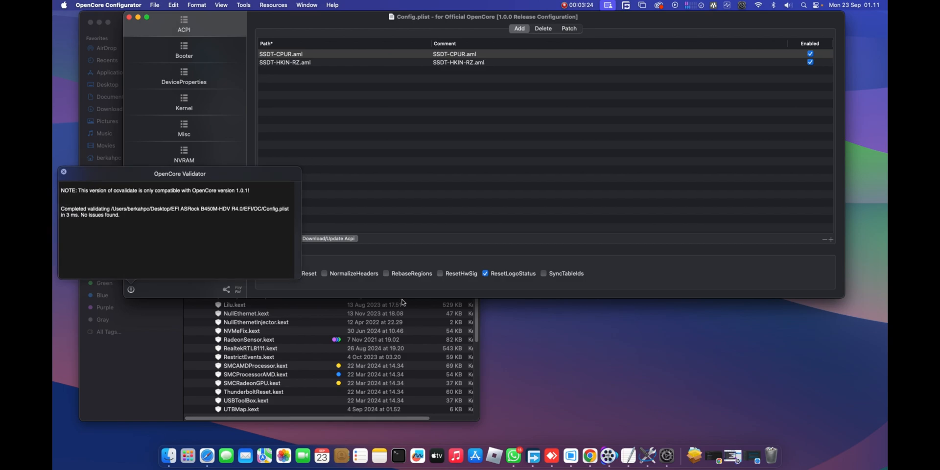
left_click_drag(403, 300, 403, 401)
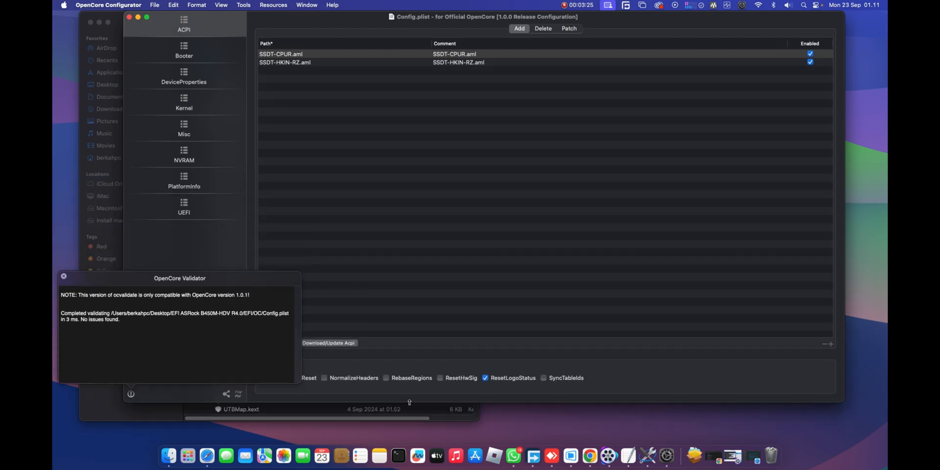
left_click(63, 277)
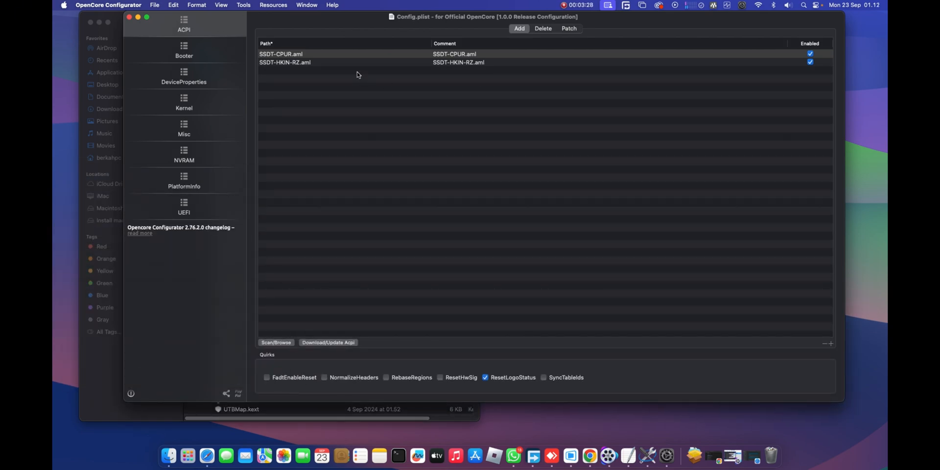
Step: Review the SSDT-CPUR.aml and SSDT-HKIN-RZ.aml entries in the ACPI Add list
left_click(297, 62)
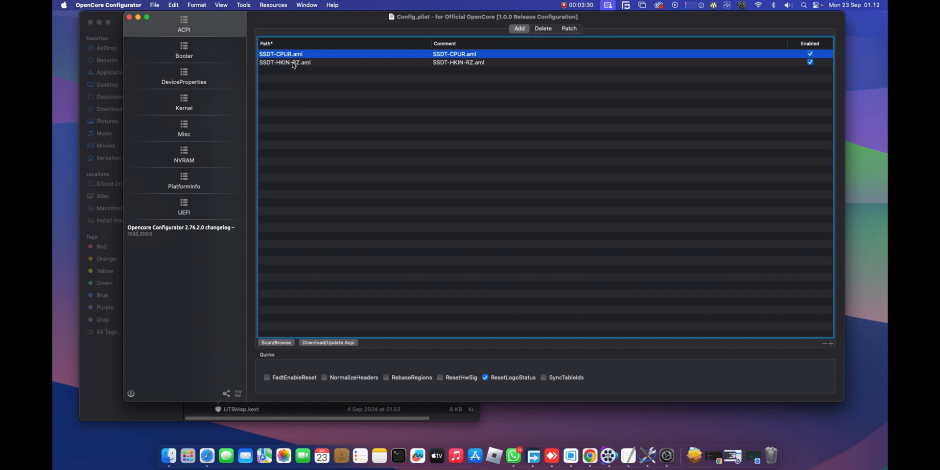
left_click(293, 55)
left_click(292, 64)
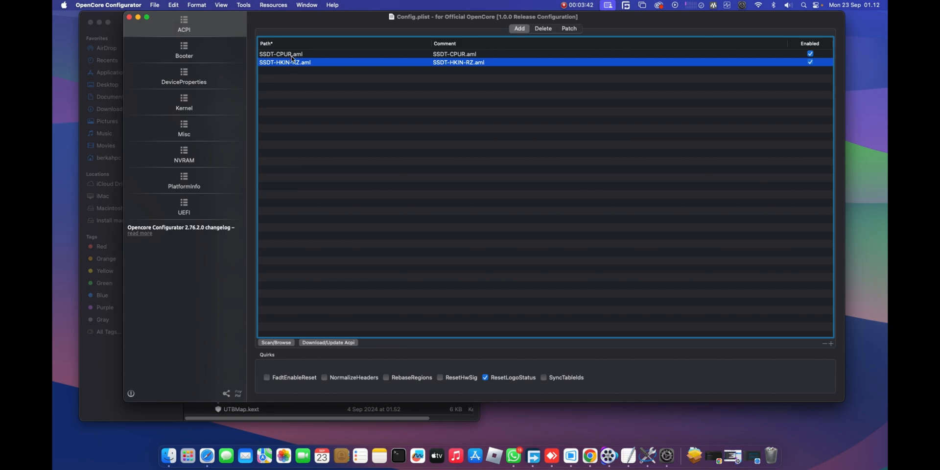
left_click(283, 55)
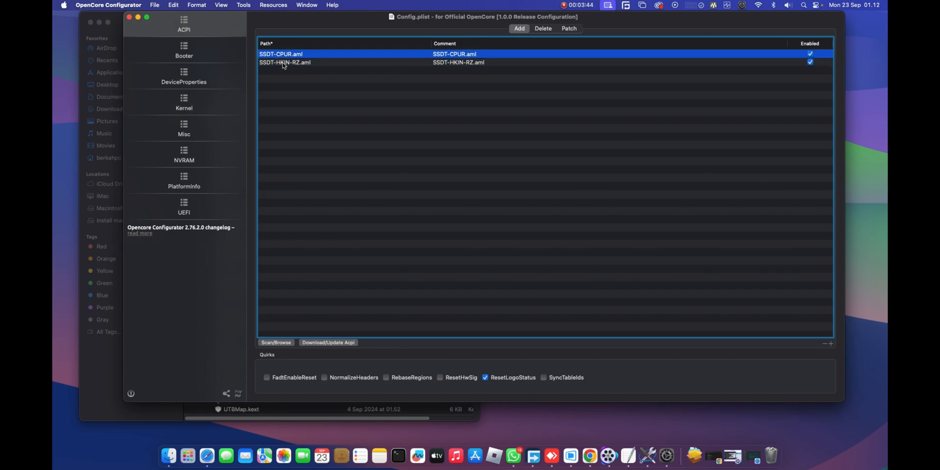
left_click(282, 63)
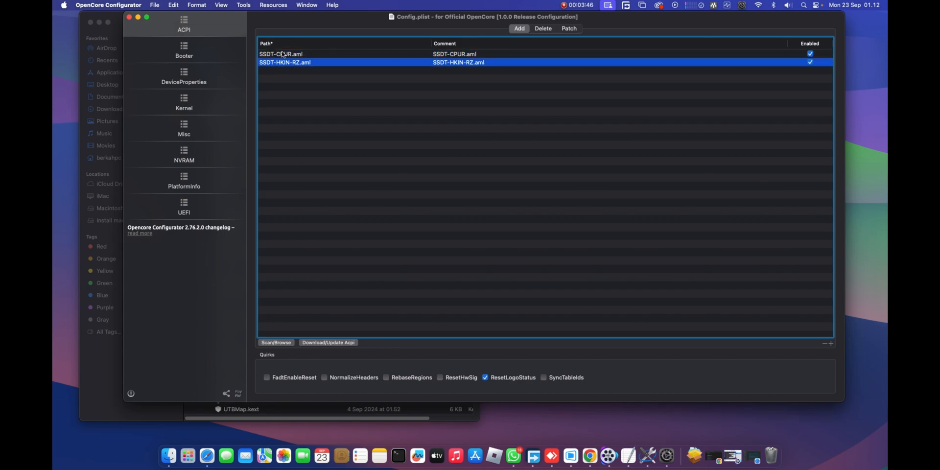
left_click(283, 55)
left_click(285, 62)
Step: Examine the find, replace and comment values of the ACPI patches and return to the Add list
left_click(566, 29)
left_click_drag(501, 335, 590, 317)
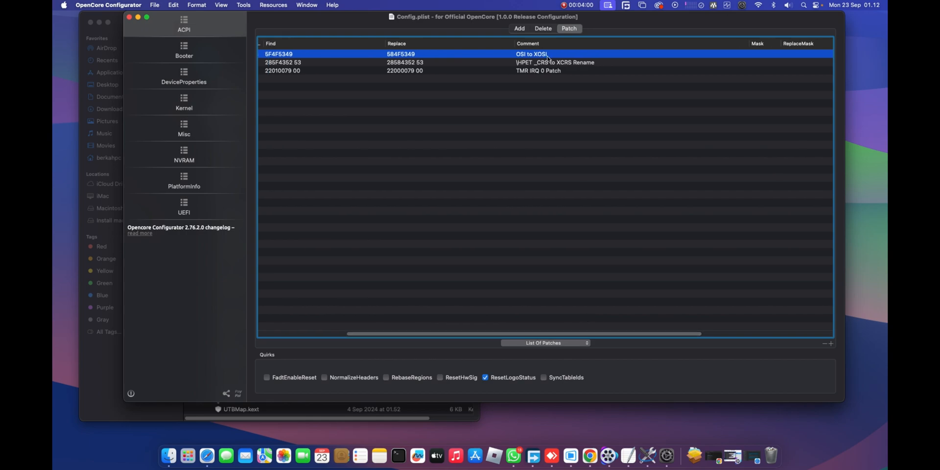
left_click(523, 29)
Step: Try the value 0 for ResizeAppleGpuBars in the Booter quirks and set it back to -1
left_click(183, 51)
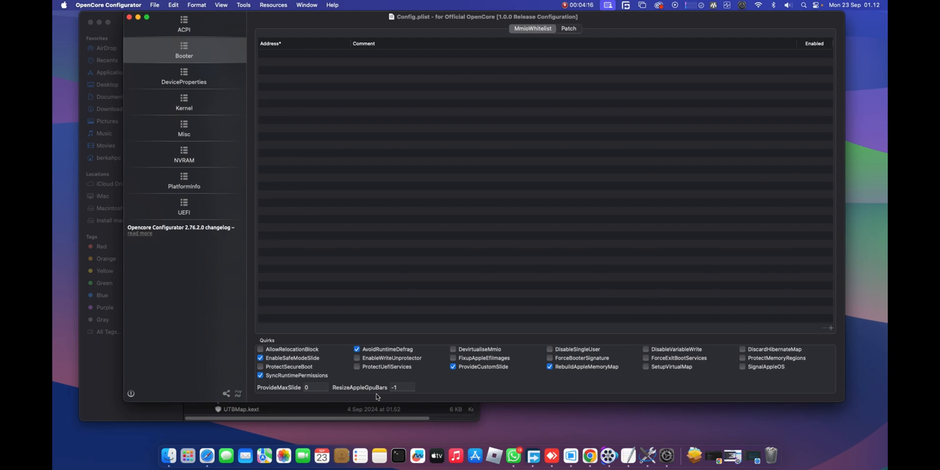
left_click(401, 388)
type("0")
key("BackSpace")
type("-1")
left_click(363, 151)
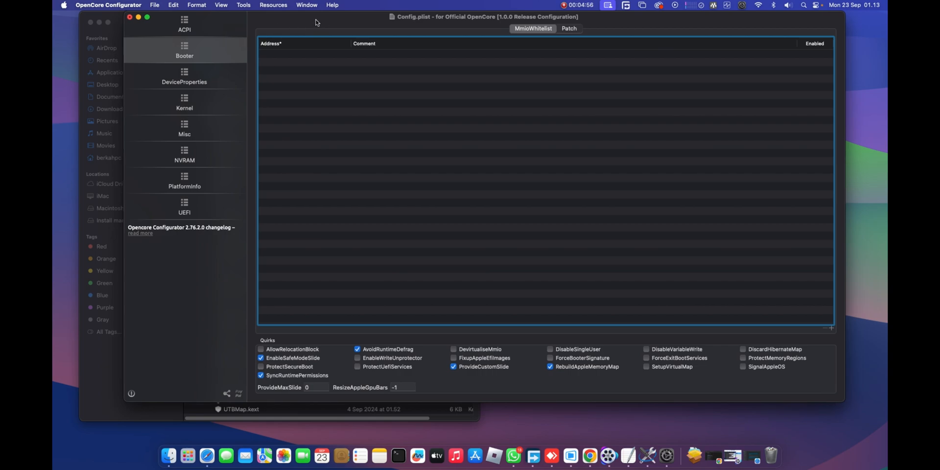
left_click_drag(314, 22, 342, 22)
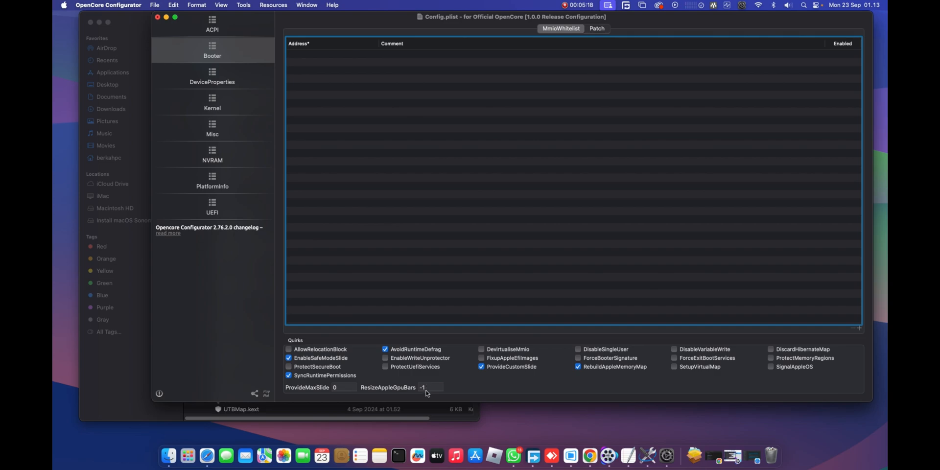
Step: Look over the DeviceProperties section and open the Kernel section's list of added kexts
left_click(219, 87)
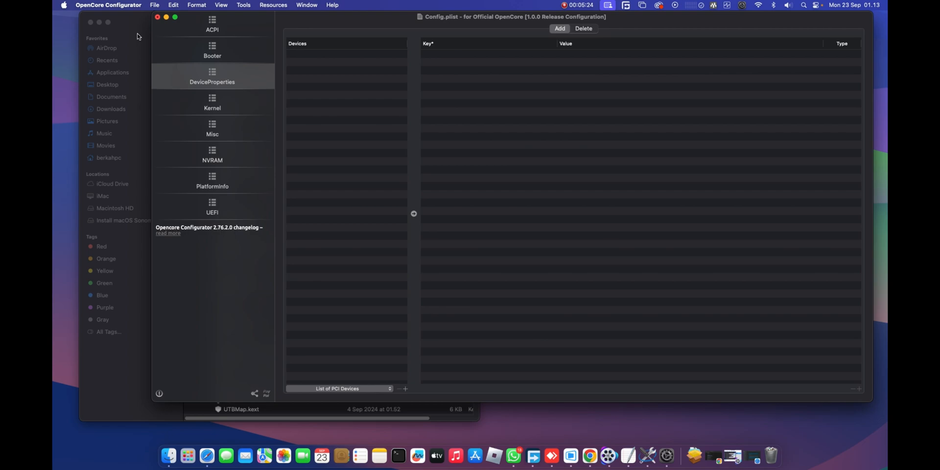
left_click(237, 103)
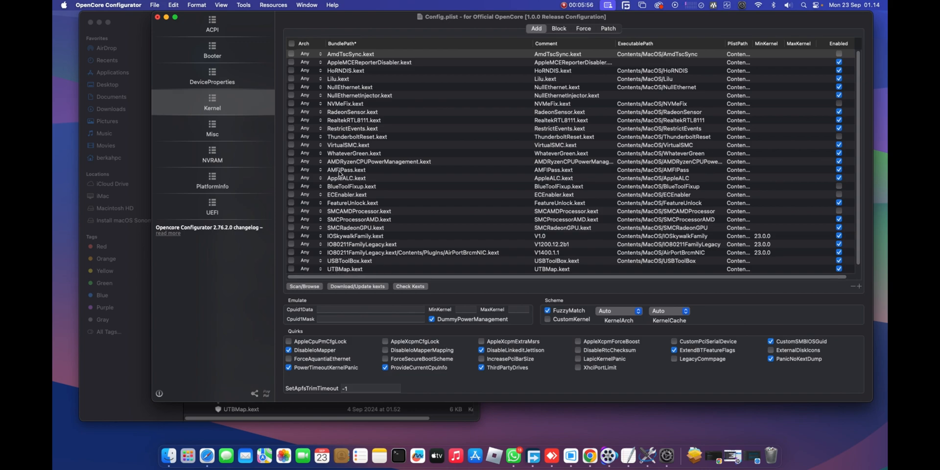
left_click_drag(397, 20, 400, 20)
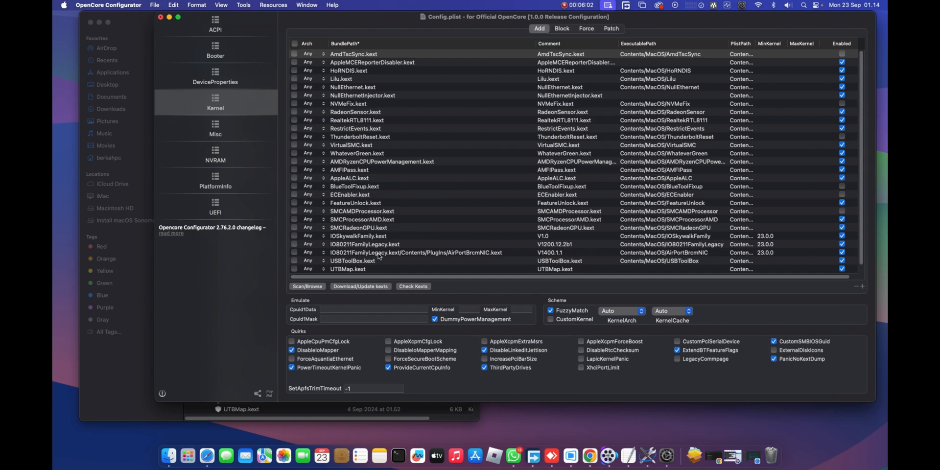
Step: Compare the AMDRyzenCPUPowerManagement.kext, SMCProcessorAMD.kext and SMCAMDProcessor.kext entries and whether each is enabled
left_click(352, 163)
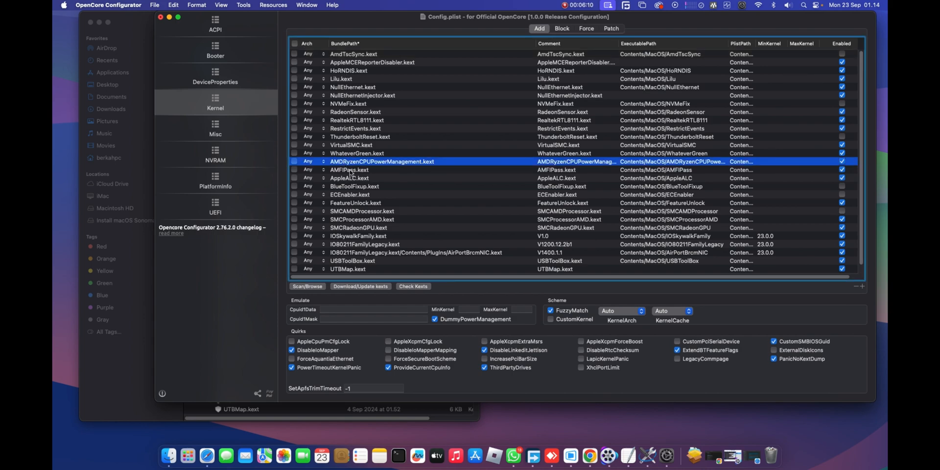
left_click(371, 220)
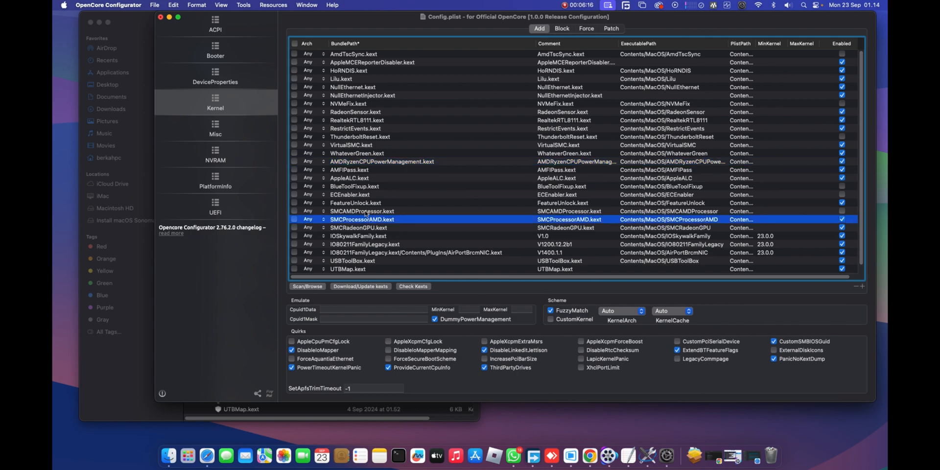
left_click(335, 214)
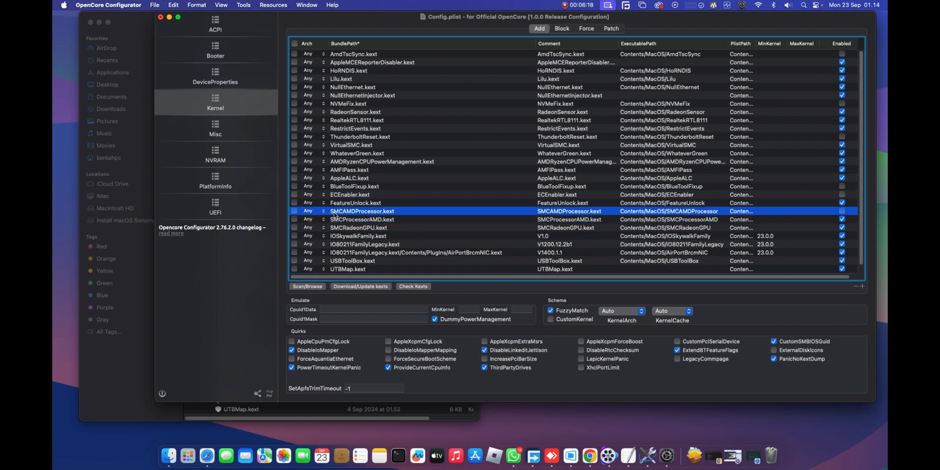
left_click(352, 217)
left_click(351, 213)
left_click(353, 221)
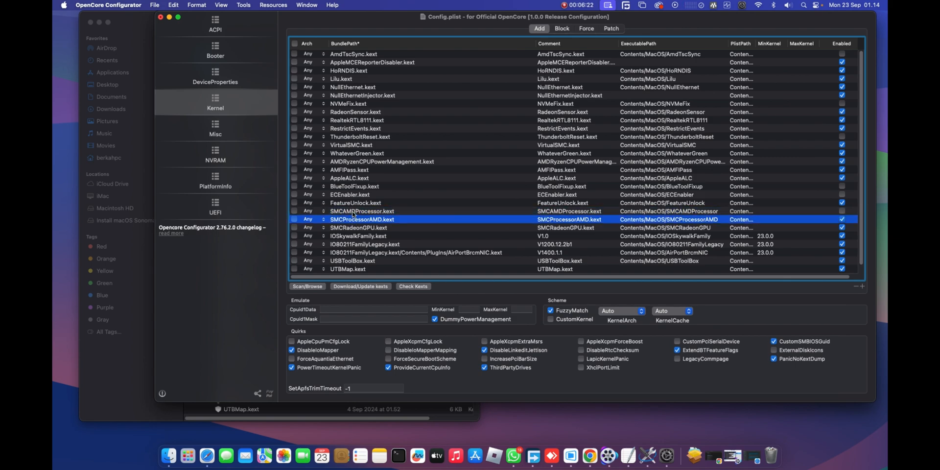
left_click(353, 213)
left_click(353, 220)
left_click(334, 212)
left_click(348, 219)
Step: Review the AppleMCEReporterDisabler, Lilu, NVMeFix, VirtualSMC and AMDRyzenCPUPowerManagement kext entries in load order
left_click(350, 64)
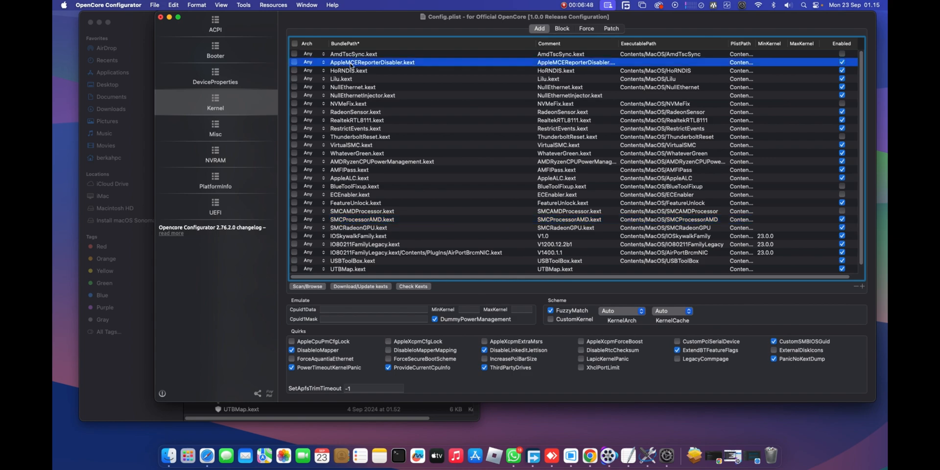
left_click(346, 80)
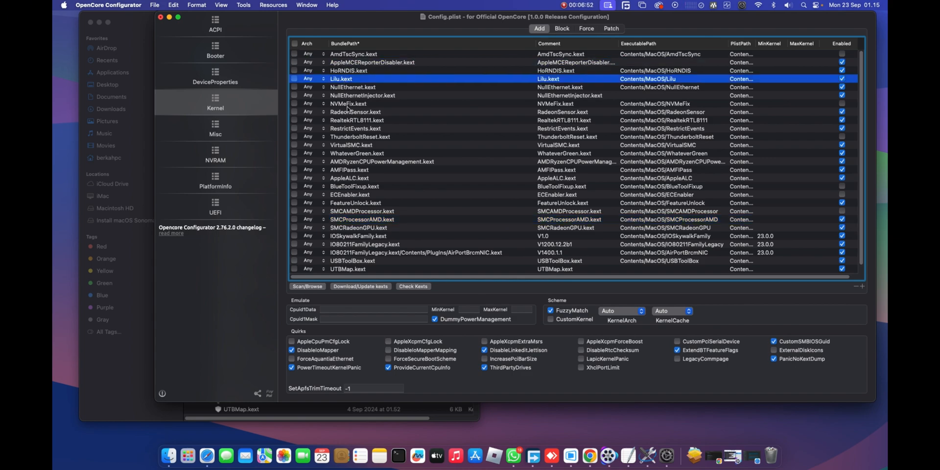
left_click(346, 105)
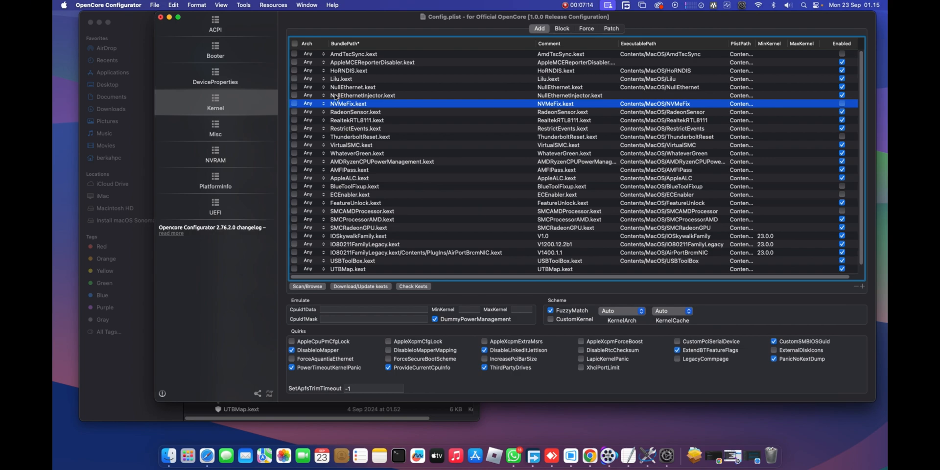
left_click(344, 64)
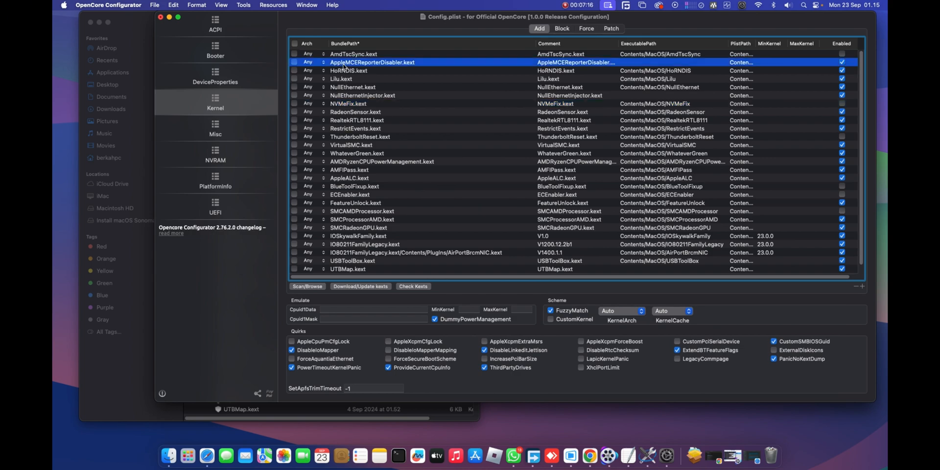
left_click(346, 80)
left_click(346, 147)
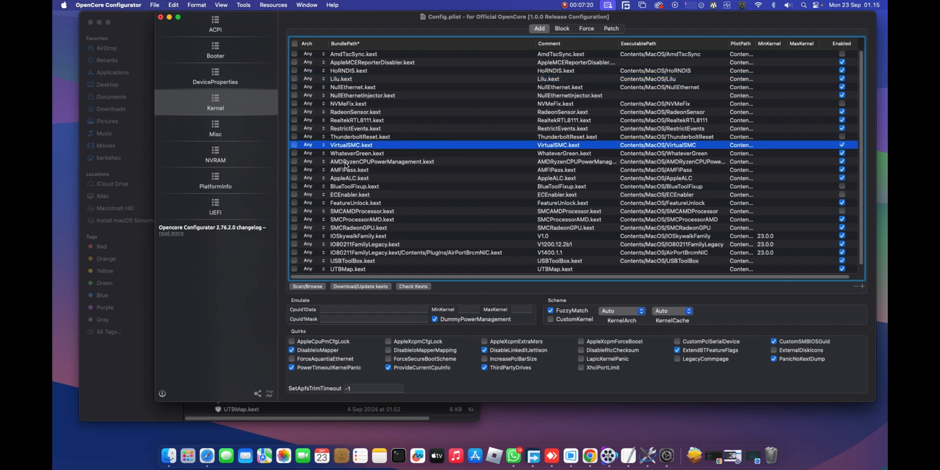
left_click(345, 163)
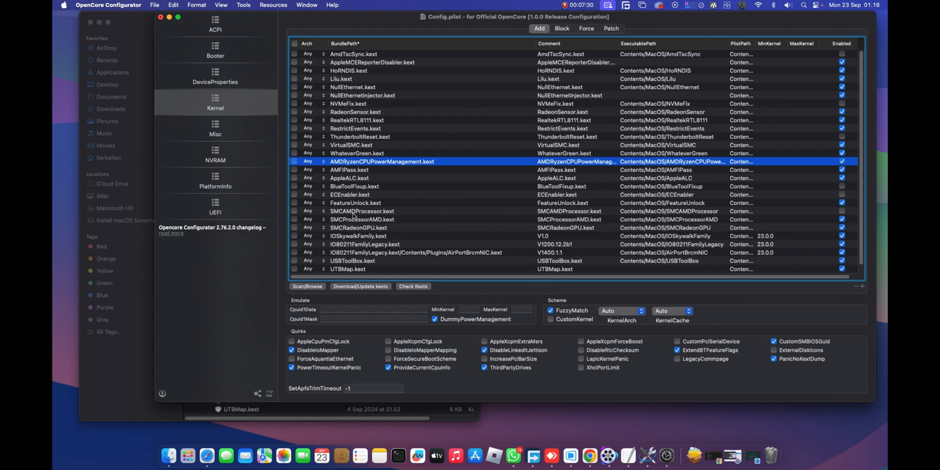
Step: Check the rest of the kext list to its end and compare the WhateverGreen.kext and AMDRyzenCPUPowerManagement.kext entries
scroll(349, 233, "down", 1)
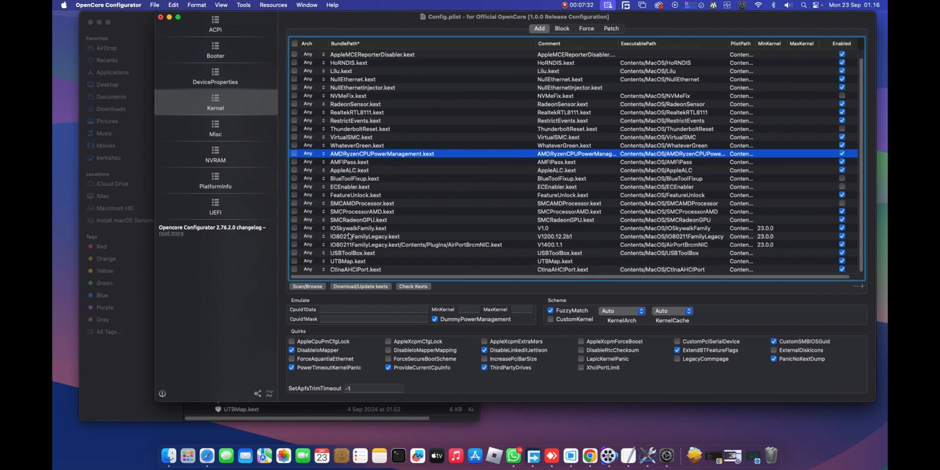
scroll(343, 171, "up", 1)
left_click(353, 154)
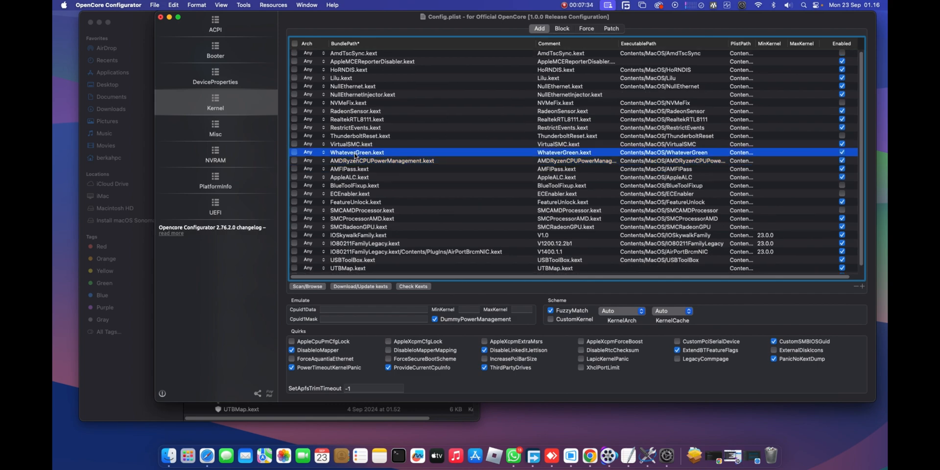
left_click(364, 162)
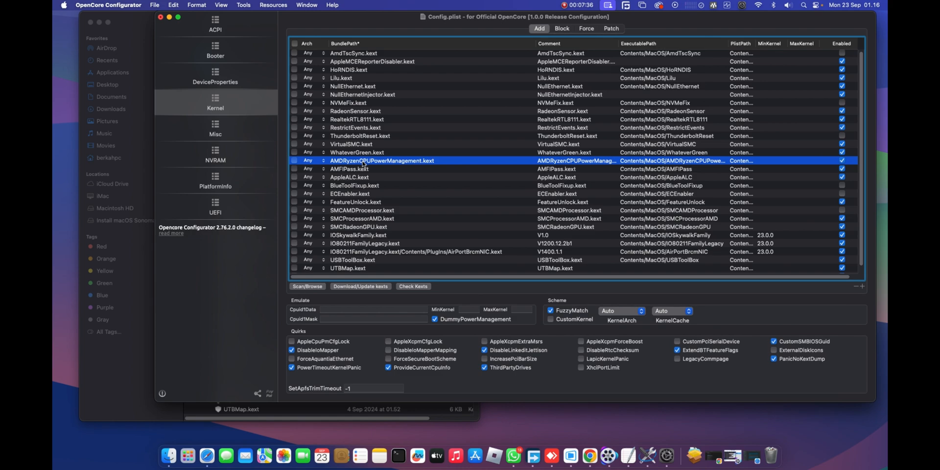
left_click(361, 153)
Step: Check the UpdateSMBIOSMode setting in PlatformInfo and examine the Kernel patches through to their Enabled column
left_click(263, 180)
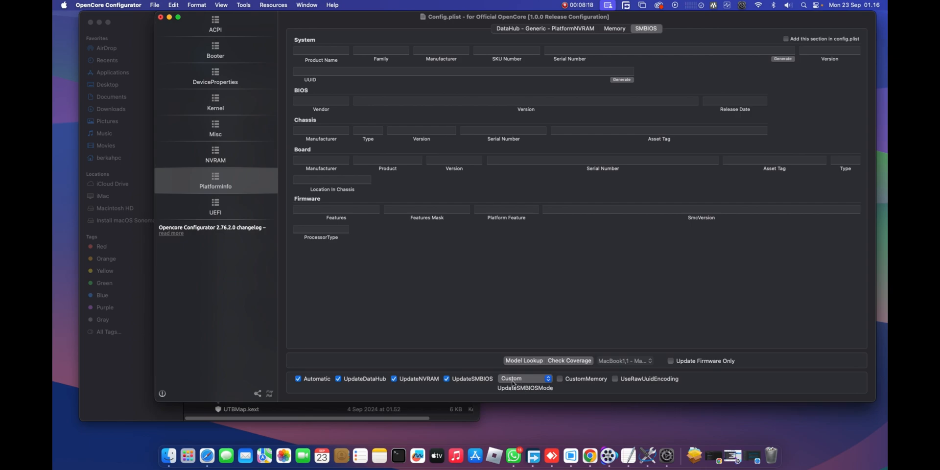
left_click(227, 111)
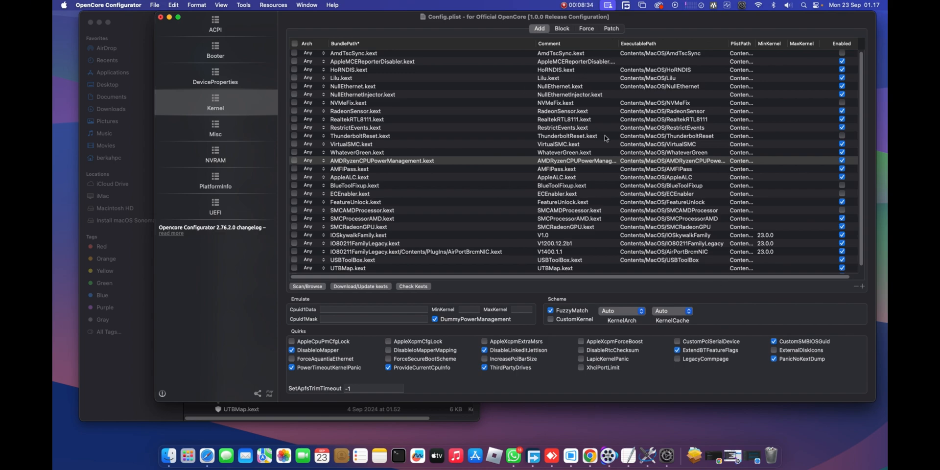
left_click(612, 29)
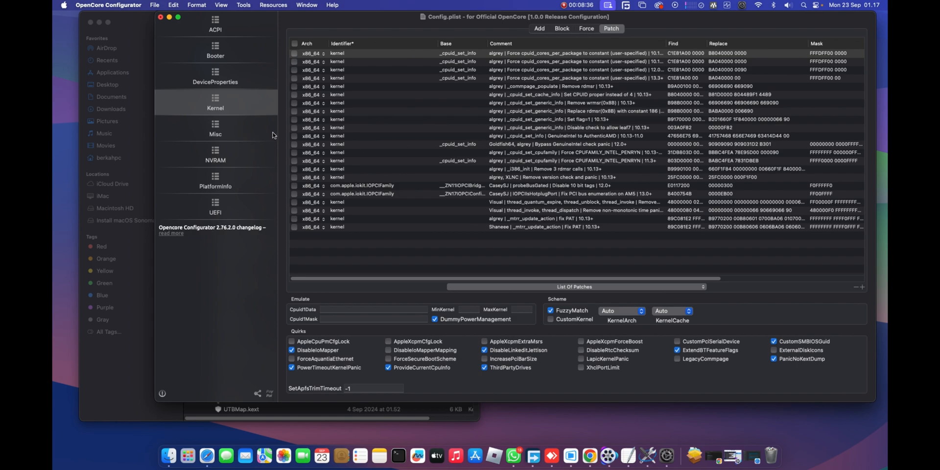
left_click_drag(472, 278, 641, 278)
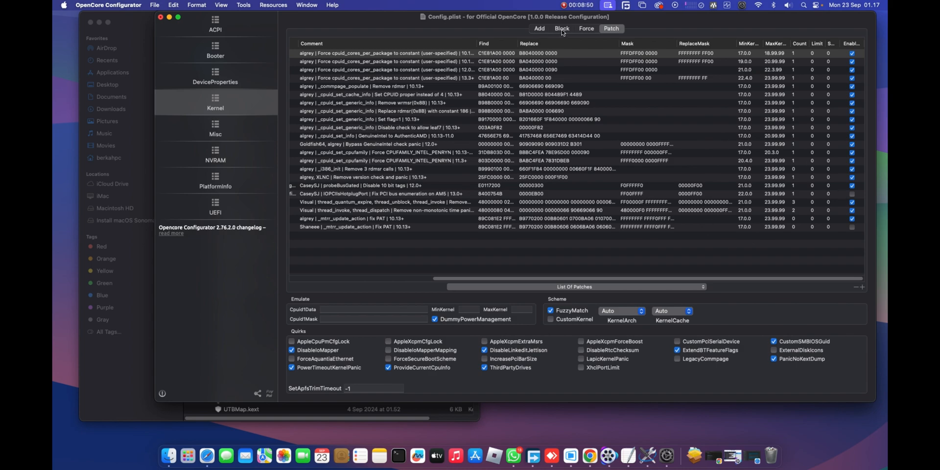
Step: Switch to Finder and open Config.plist from the OC folder in PlistEdit Pro (1.9.7)
left_click(134, 32)
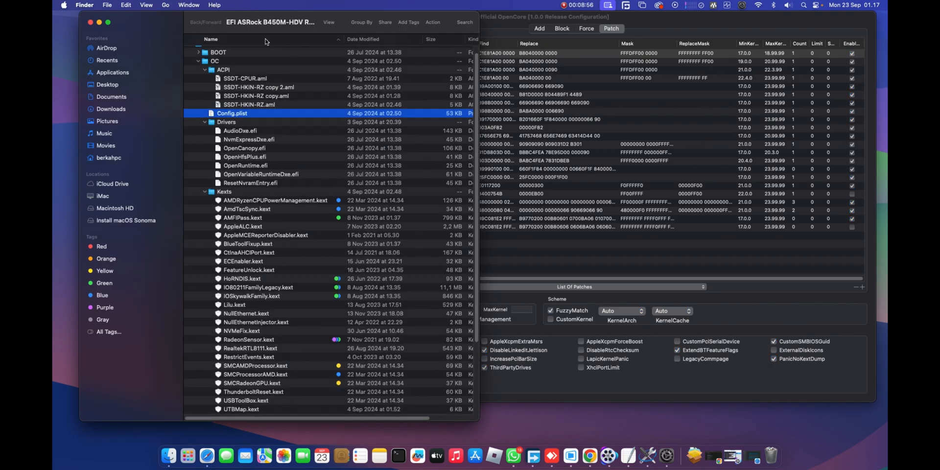
right_click(241, 113)
mouse_move(299, 126)
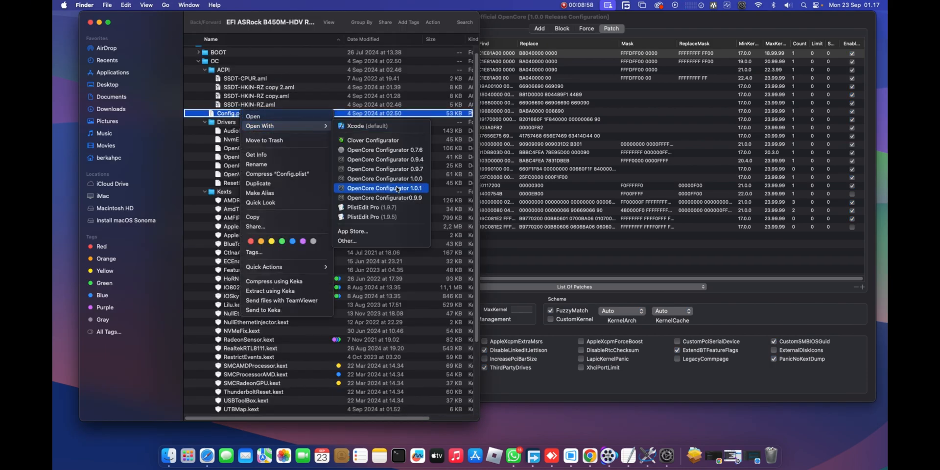
left_click(372, 207)
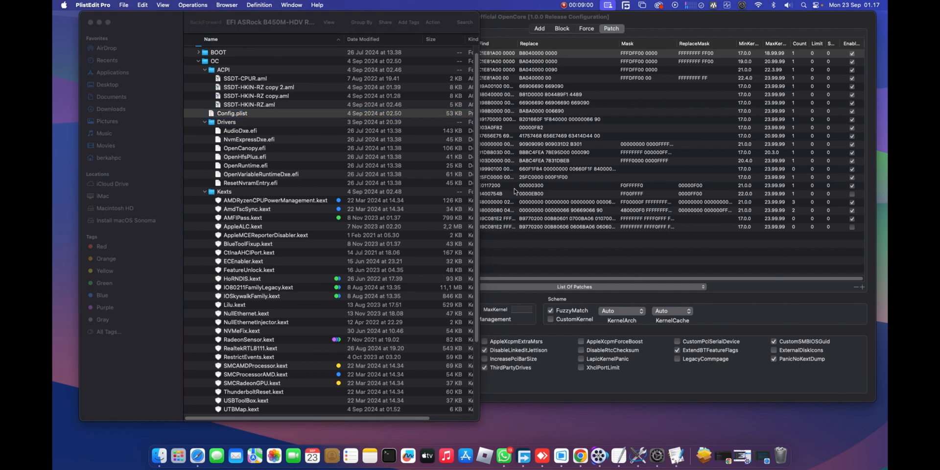
Step: Expand the Kernel dictionary and its Patch array in Config.plist and select the Patch array
left_click(130, 91)
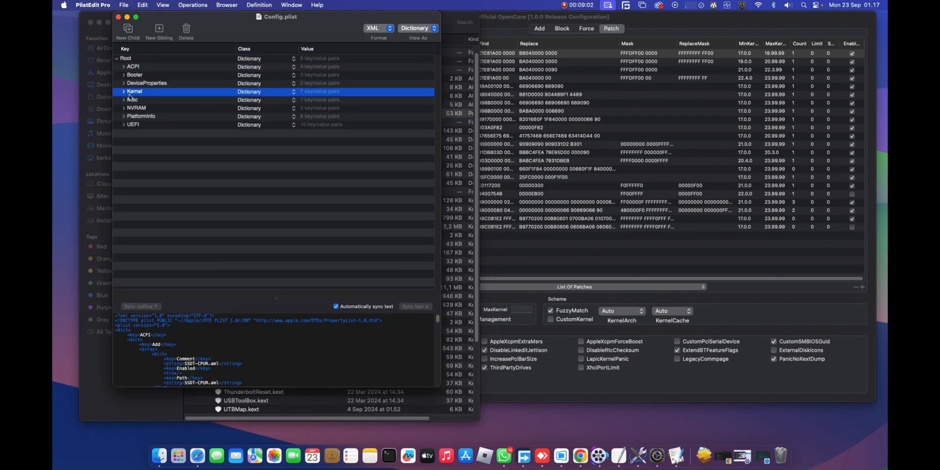
left_click(123, 91)
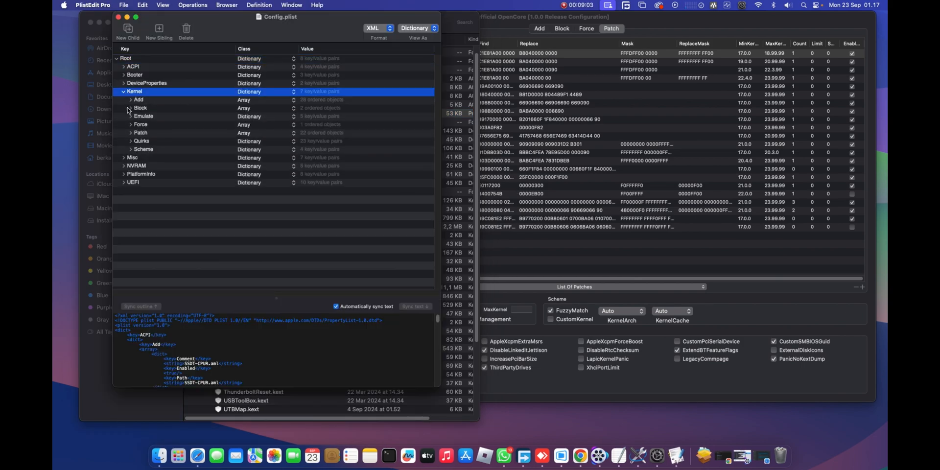
left_click(130, 134)
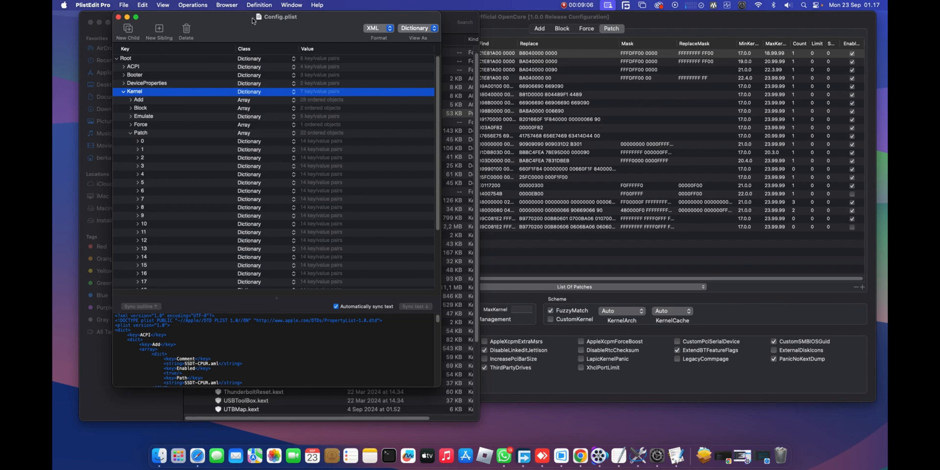
left_click_drag(253, 21, 284, 33)
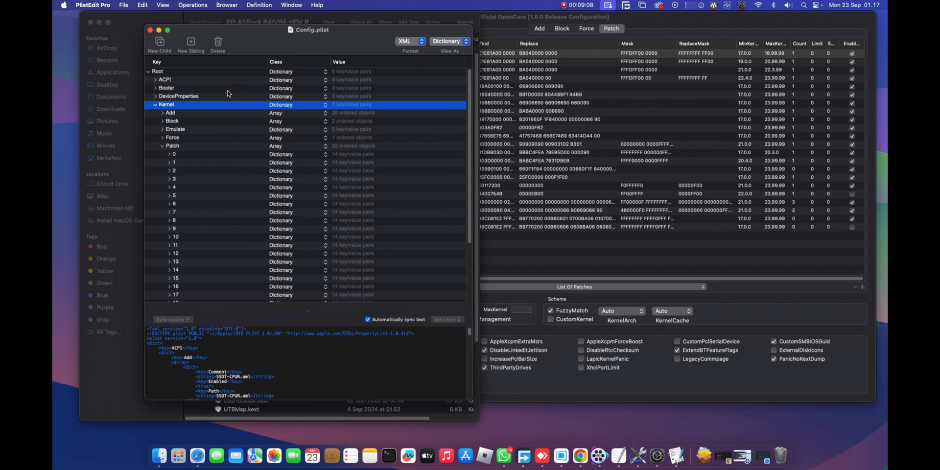
left_click(185, 146)
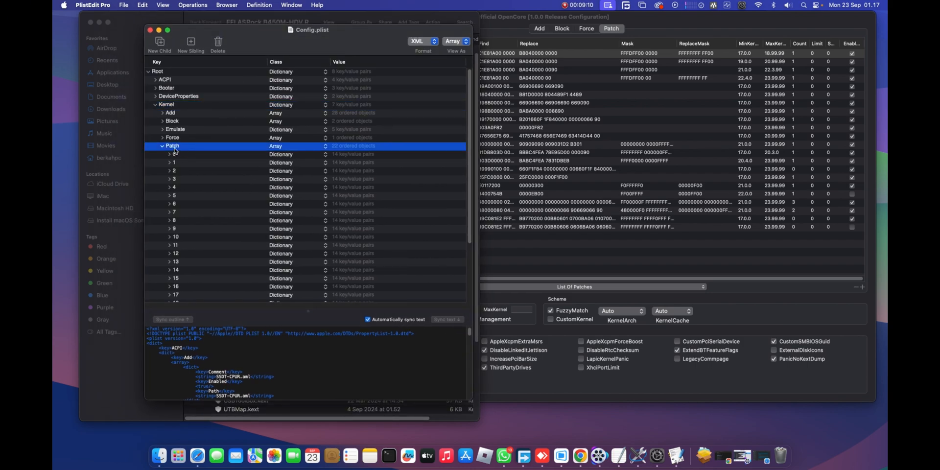
left_click(167, 105)
right_click(167, 107)
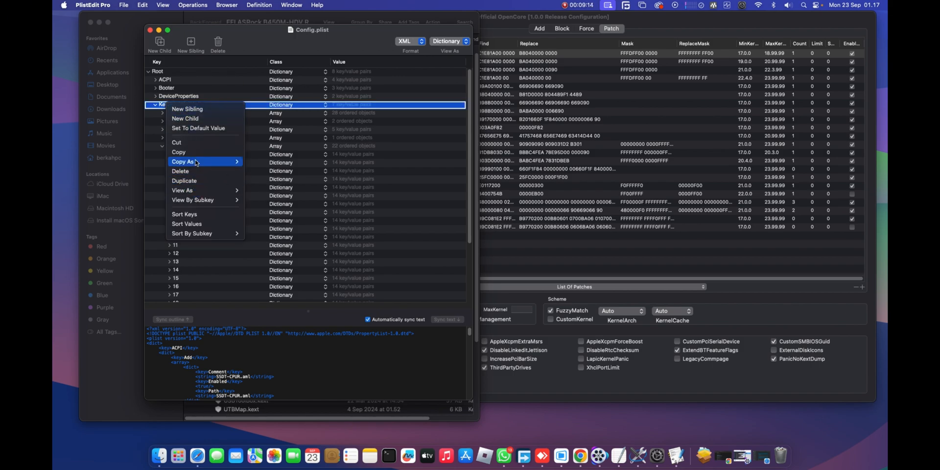
left_click(176, 151)
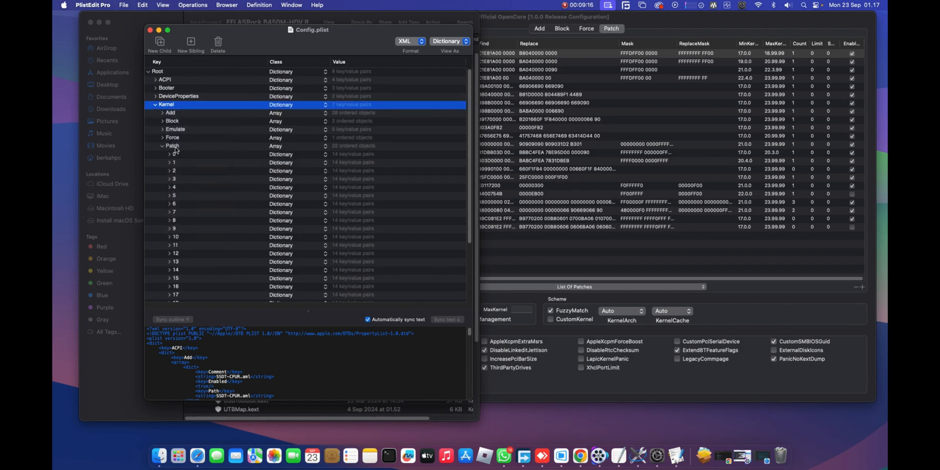
right_click(168, 108)
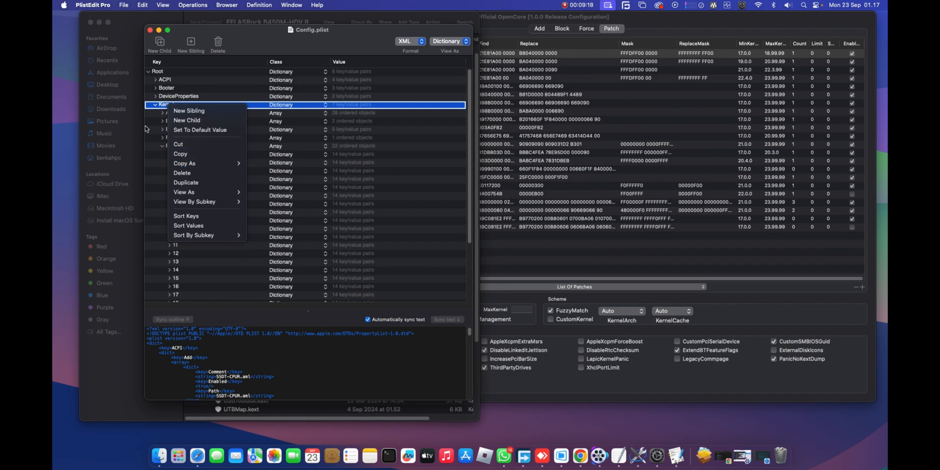
Step: Copy the Patch array and bring up the paste options for the Kernel dictionary without pasting
left_click(168, 146)
right_click(169, 146)
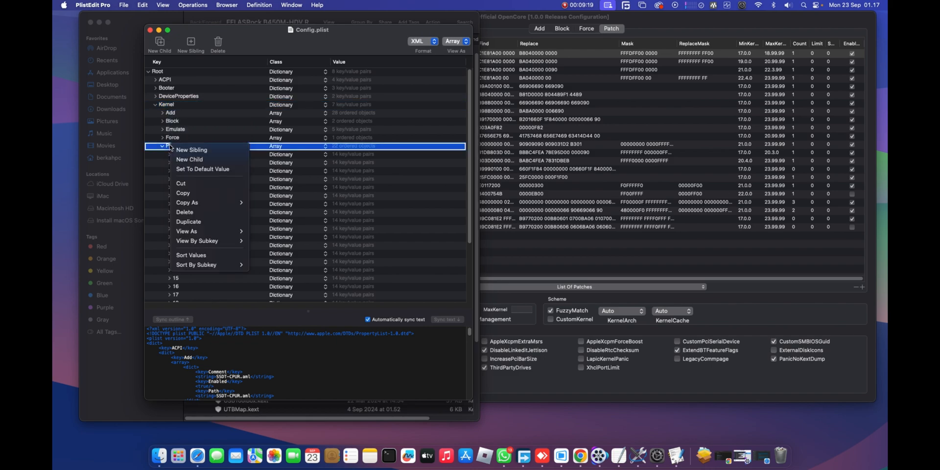
left_click(183, 193)
right_click(166, 108)
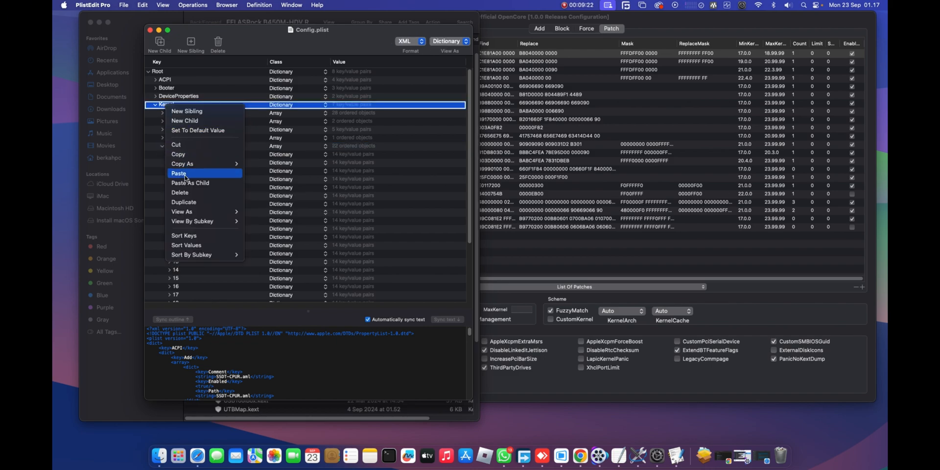
left_click(153, 158)
Step: Close Config.plist in PlistEdit Pro and return to the Kernel patches in OpenCore Configurator
left_click(172, 146)
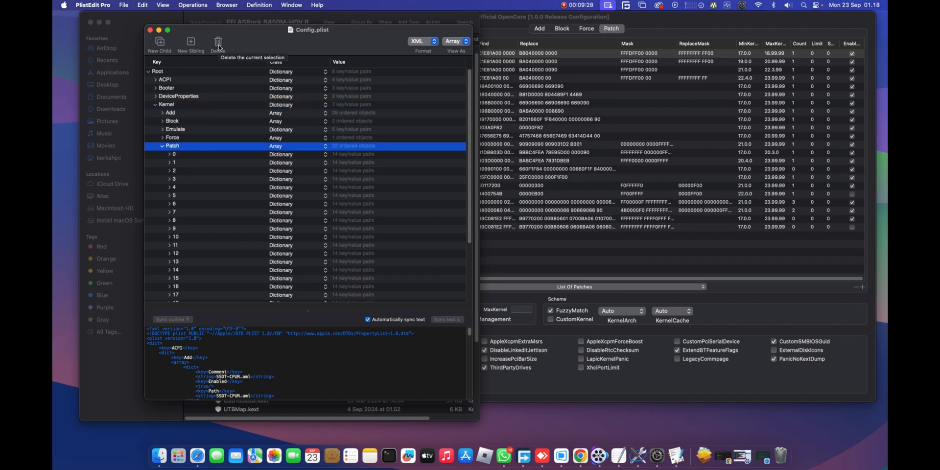
left_click(150, 30)
left_click(673, 34)
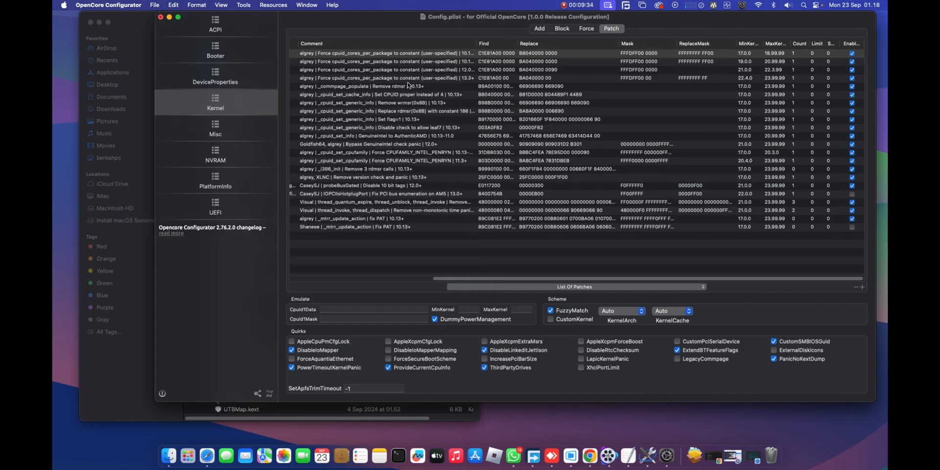
left_click(154, 65)
right_click(218, 115)
mouse_move(264, 129)
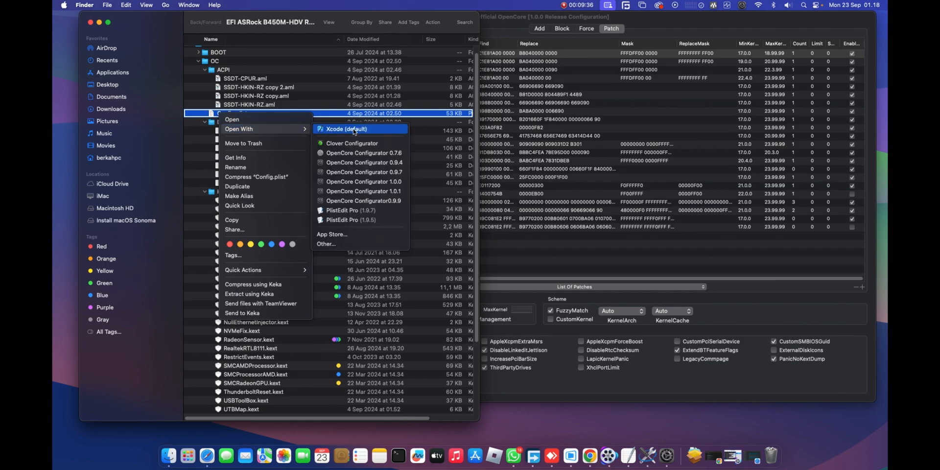
left_click(357, 191)
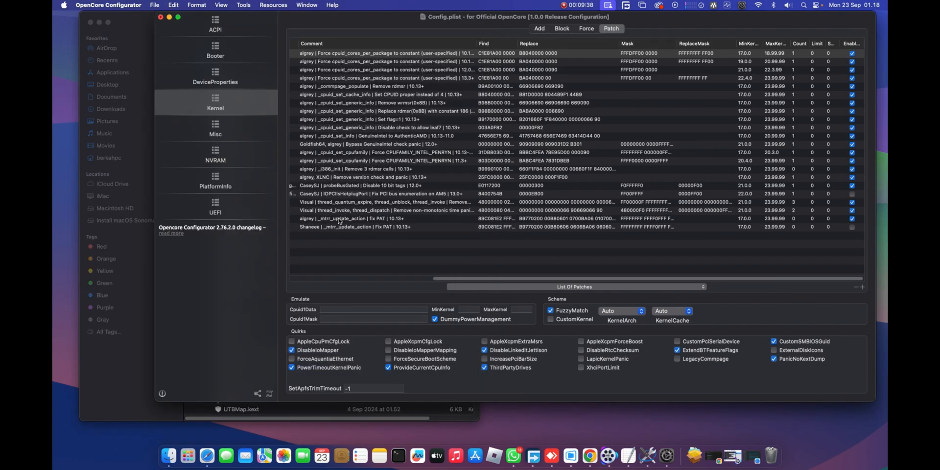
Step: Switch to Finder and open the OC folder's Config.plist in PlistEdit Pro (1.9.7)
left_click(142, 45)
right_click(233, 114)
mouse_move(265, 131)
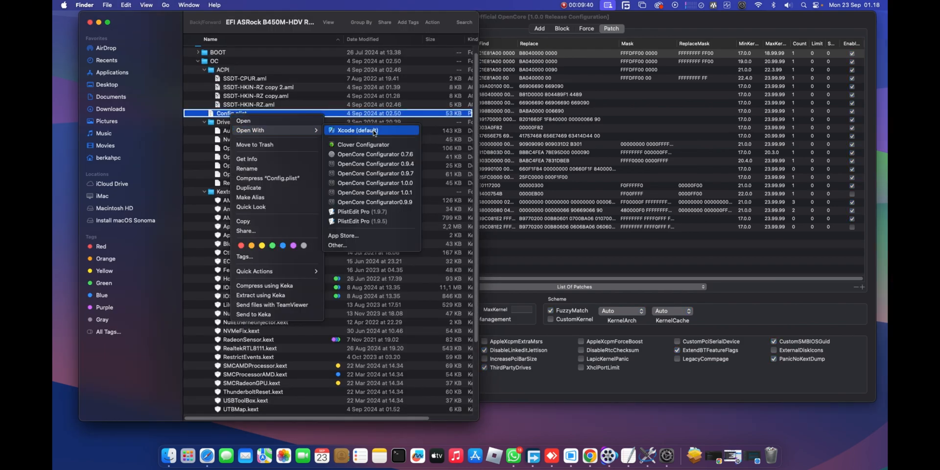
left_click(365, 212)
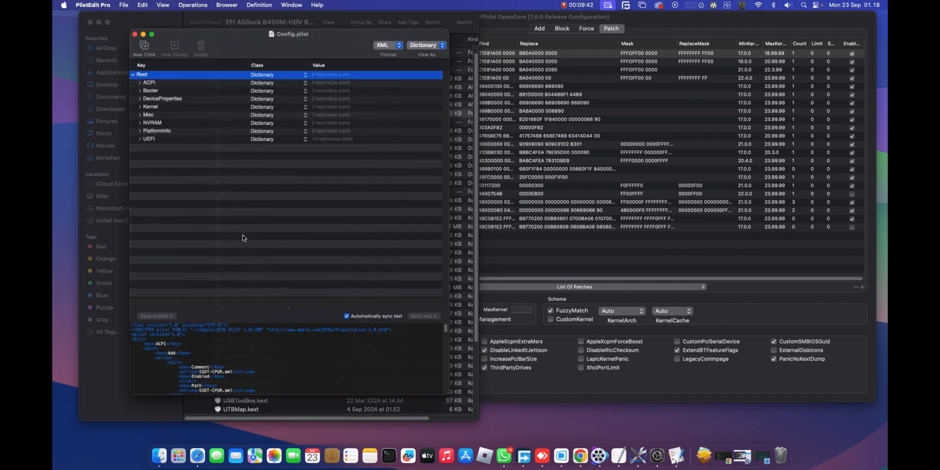
Step: Expand the Kernel dictionary and its Patch array in Config.plist
left_click(137, 104)
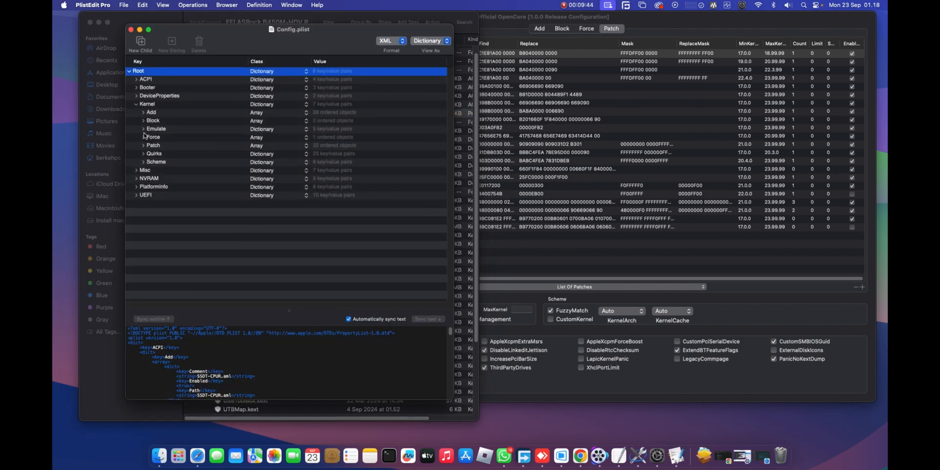
left_click(145, 146)
left_click(613, 33)
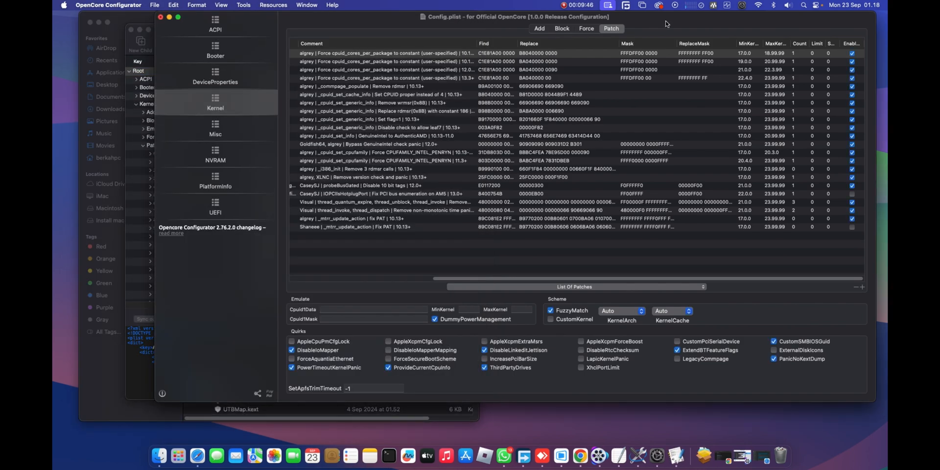
left_click(153, 162)
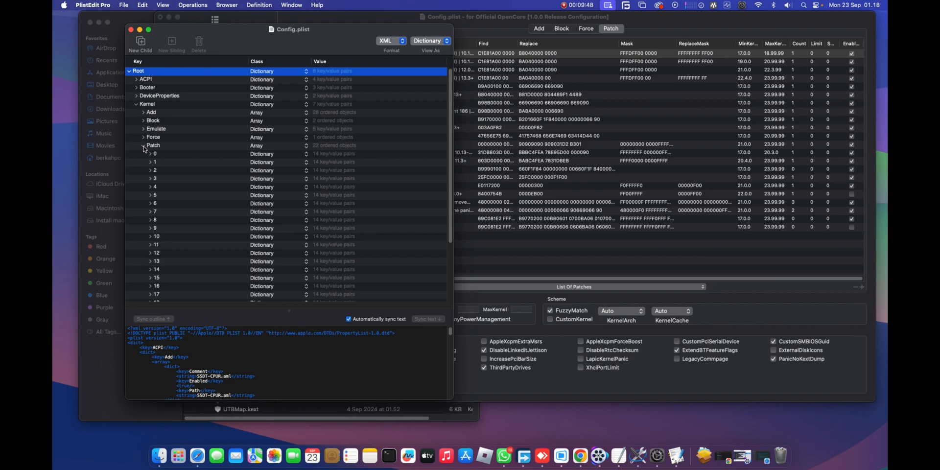
left_click(143, 147)
left_click(145, 147)
Step: Expand entries 0 to 3 of the Kernel Patch array to show the cpuid_cores_per_package patches
left_click(152, 155)
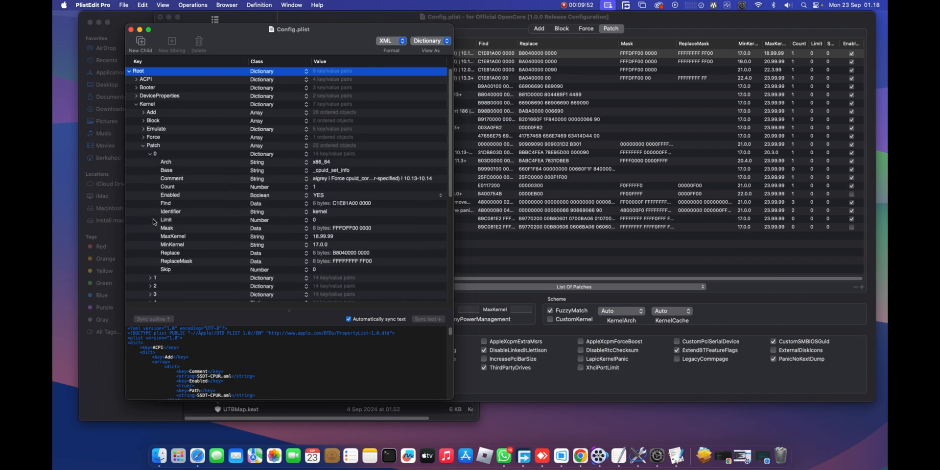
scroll(154, 218, "down", 3)
left_click(155, 213)
scroll(153, 235, "down", 3)
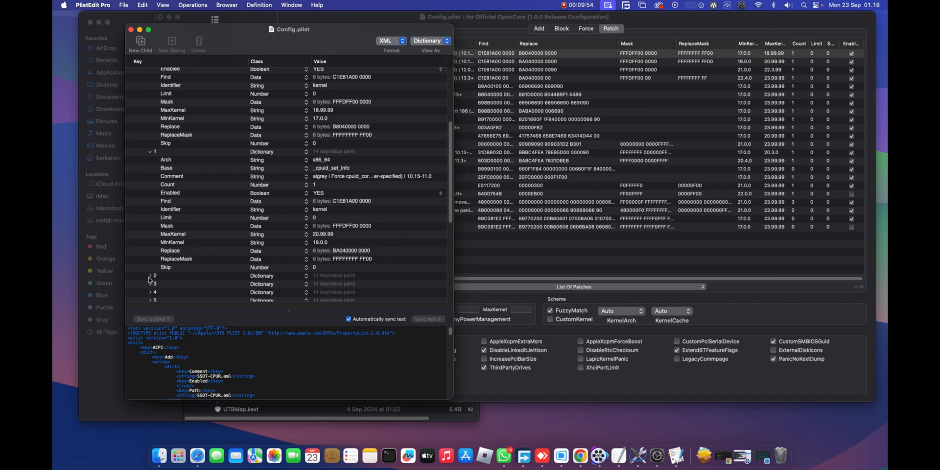
left_click(150, 277)
scroll(155, 259, "down", 5)
left_click(151, 241)
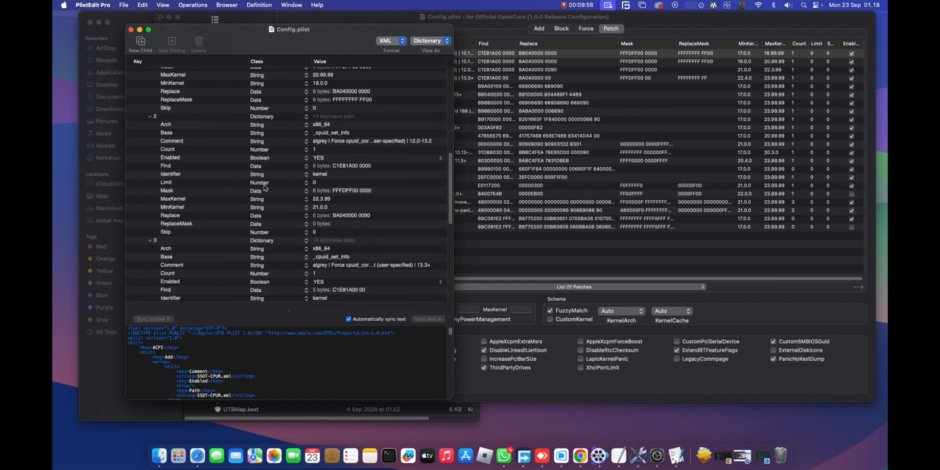
scroll(282, 191, "down", 3)
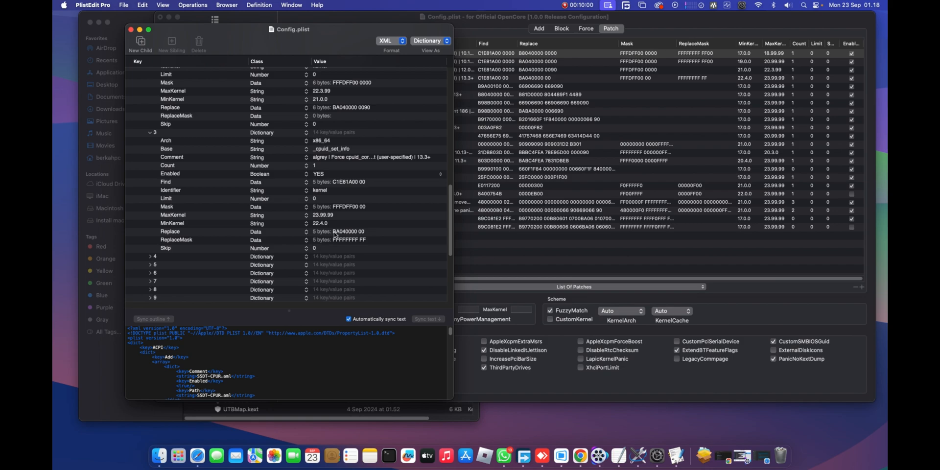
Step: Examine the Replace values of the cpuid_cores_per_package patches in Patch entries 0 to 3
scroll(346, 184, "up", 5)
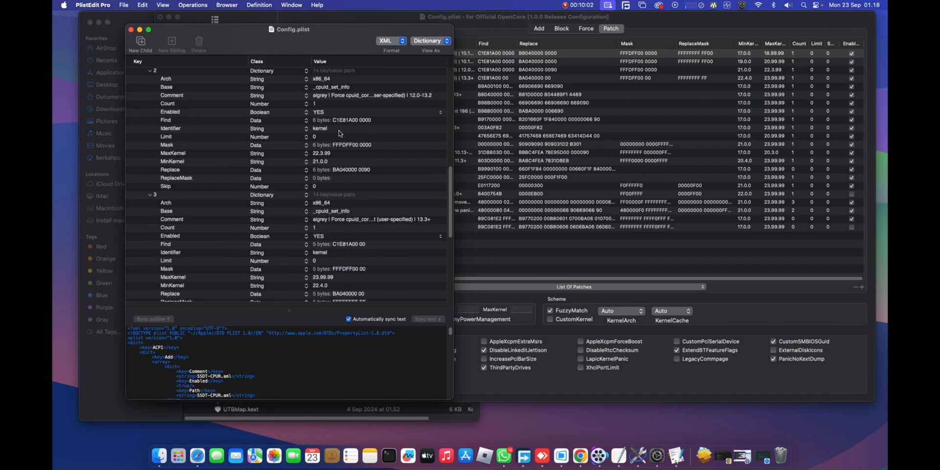
scroll(346, 104, "up", 10)
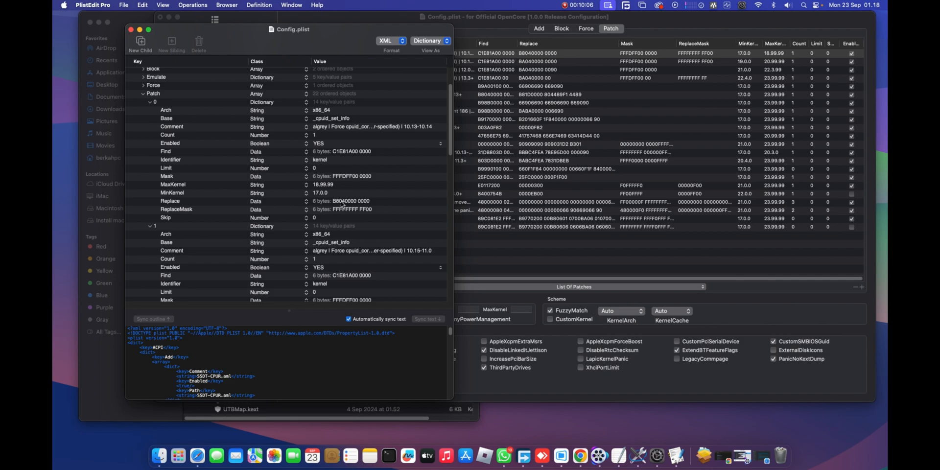
scroll(344, 176, "down", 3)
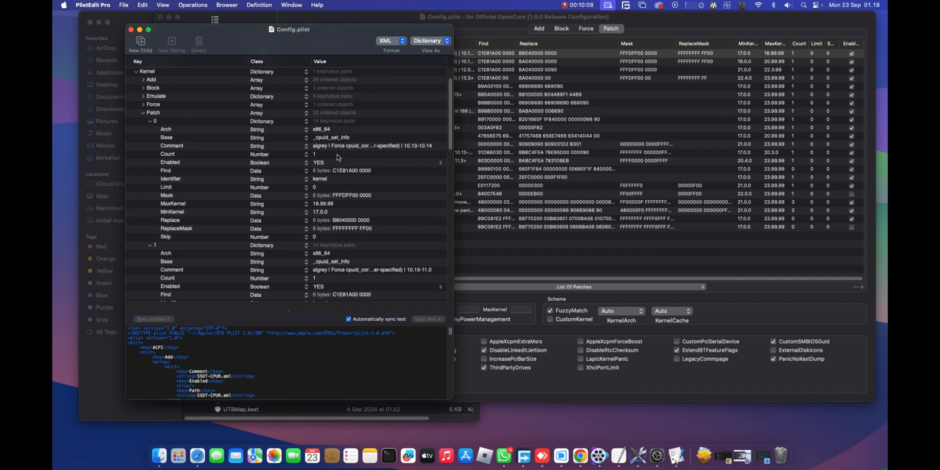
scroll(337, 180, "down", 1)
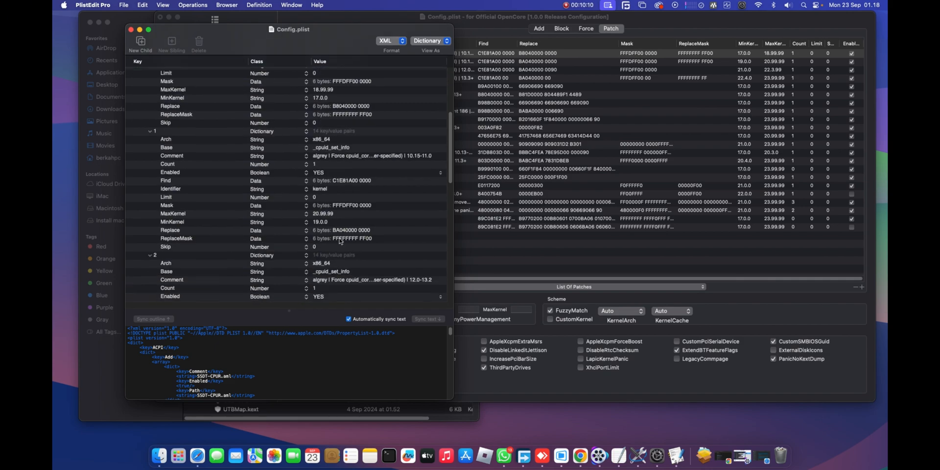
scroll(343, 230, "down", 5)
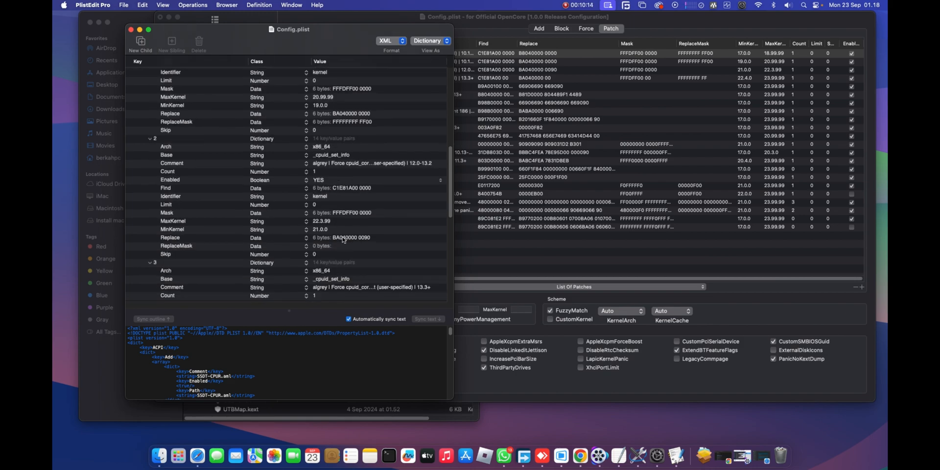
left_click(339, 239)
left_click(336, 116)
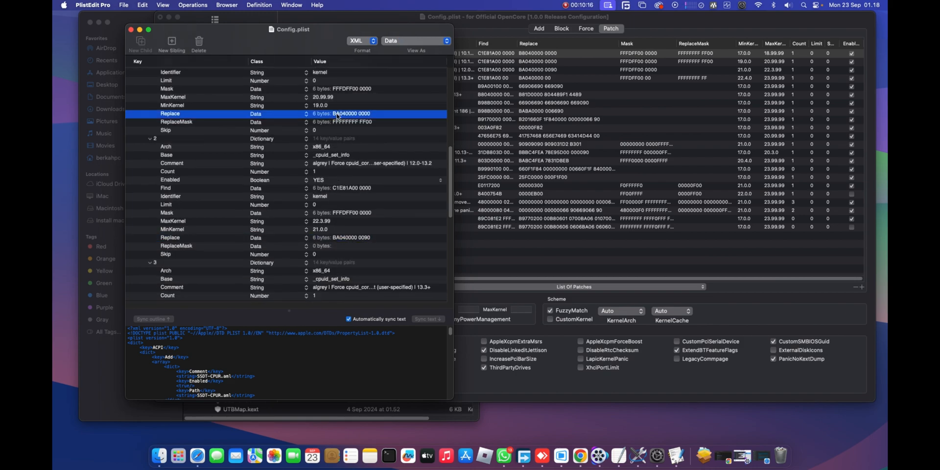
scroll(343, 137, "up", 5)
left_click(339, 103)
scroll(336, 126, "up", 5)
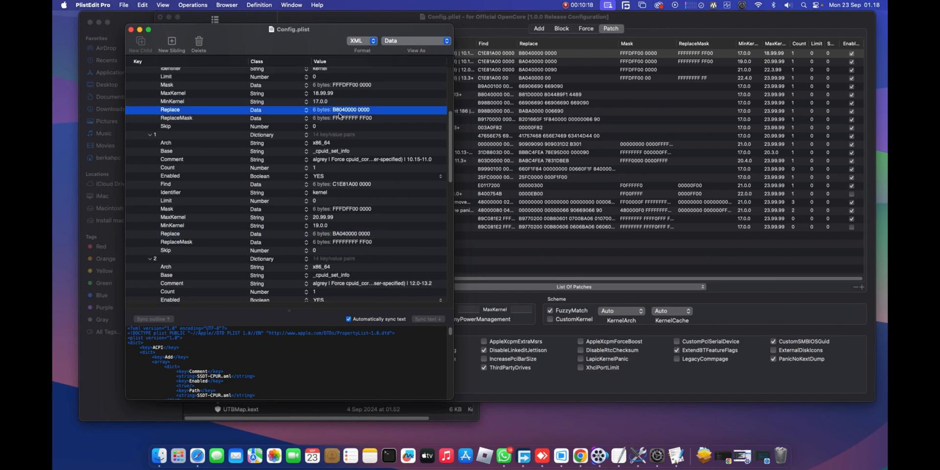
scroll(336, 181, "down", 3)
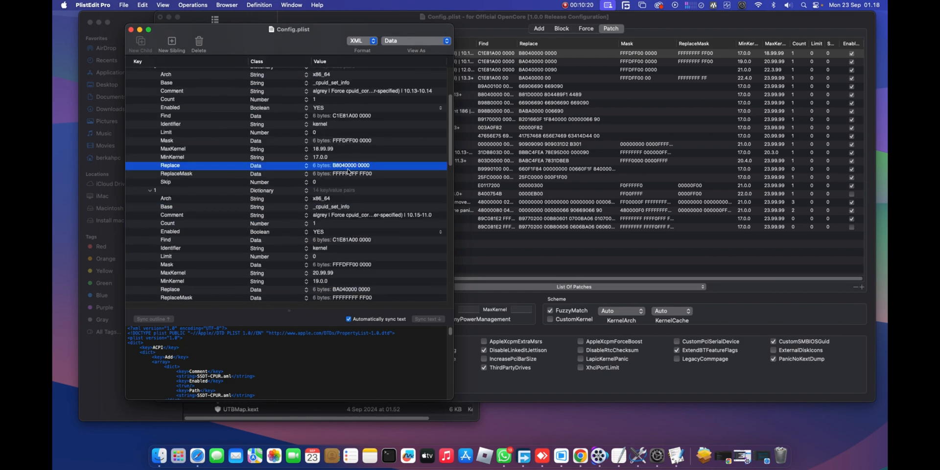
Step: Try editing the core-count digits in the Replace value of Patch entry 0
left_click(348, 167)
left_click(325, 166)
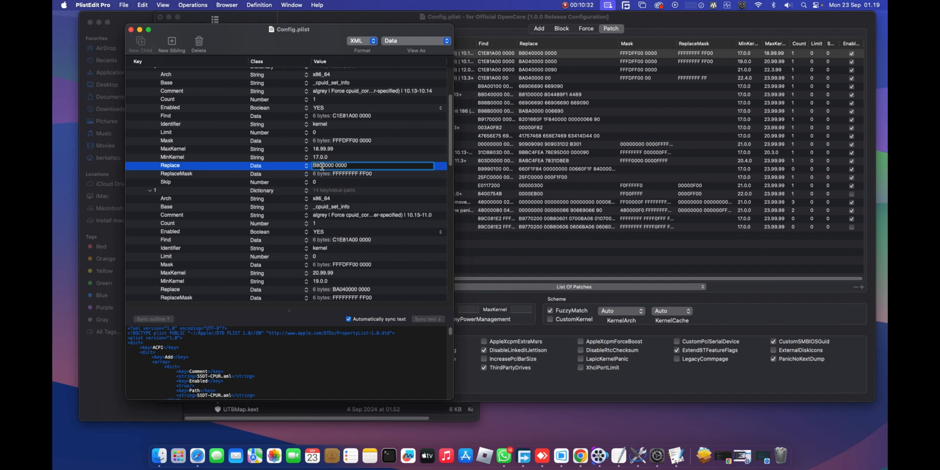
scroll(336, 251, "down", 1)
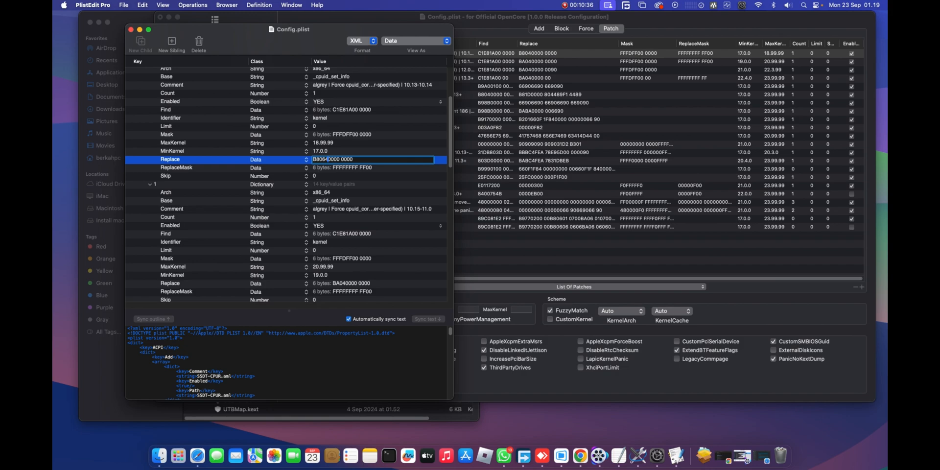
Step: Open spesifikasi.txt from the Tool folder in Finder and highlight the CPU's core count
left_click(114, 40)
scroll(252, 220, "down", 5)
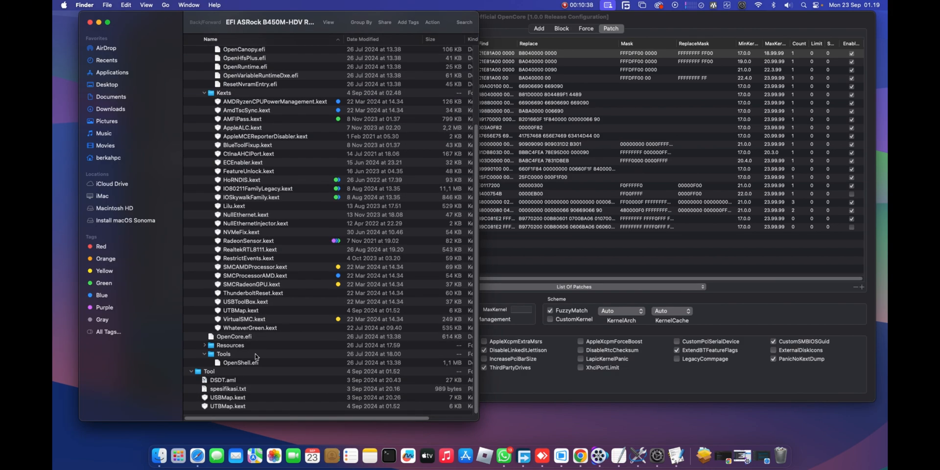
double_click(240, 389)
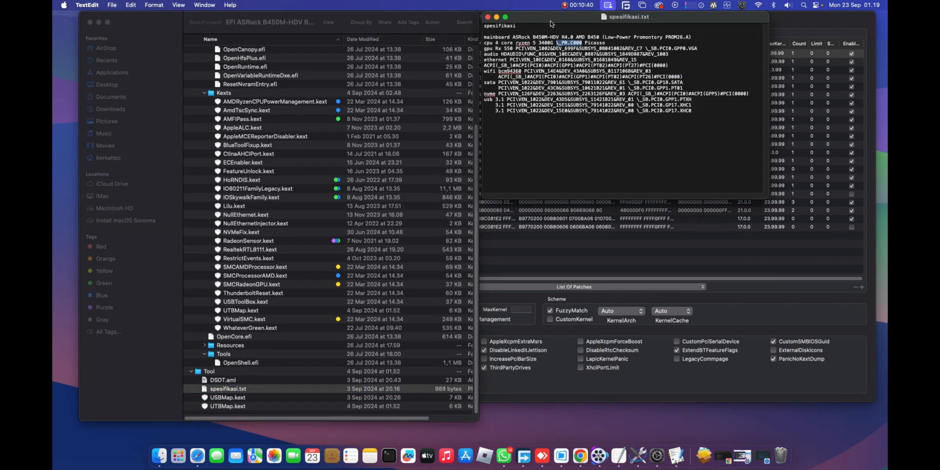
left_click_drag(551, 23, 126, 33)
left_click(75, 51)
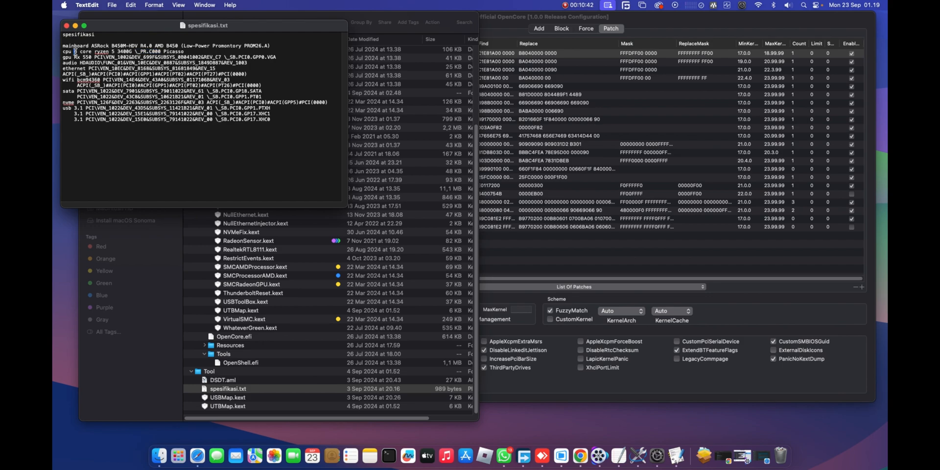
left_click_drag(75, 51, 91, 51)
Step: Close Config.plist in PlistEdit Pro and reopen it from the OC folder in PlistEdit Pro (1.9.7)
left_click(677, 455)
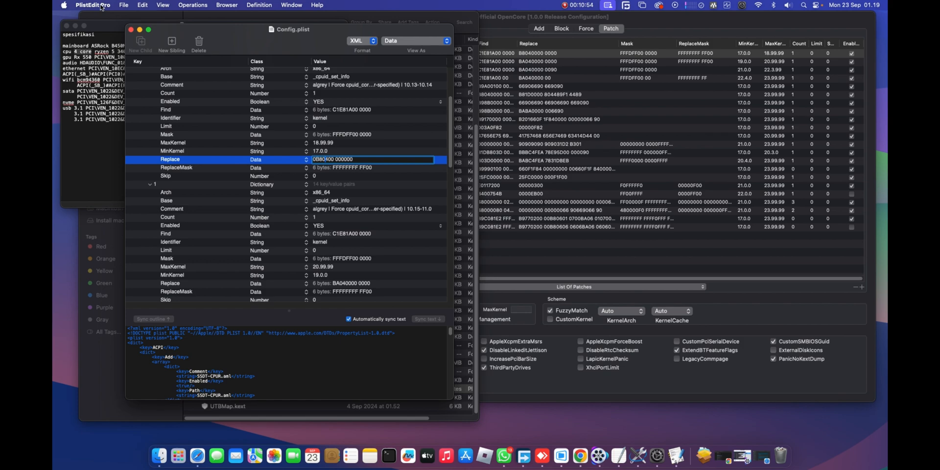
left_click(132, 29)
left_click(239, 372)
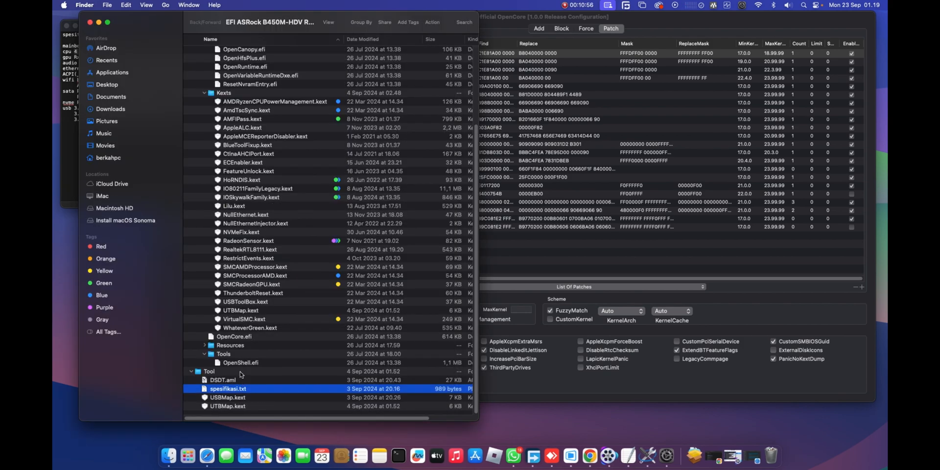
scroll(219, 128, "up", 5)
left_click(232, 122)
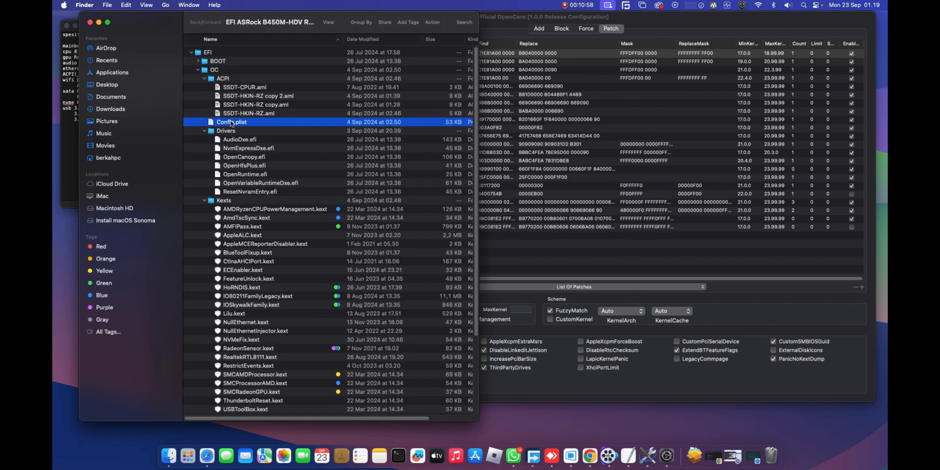
right_click(232, 122)
mouse_move(274, 135)
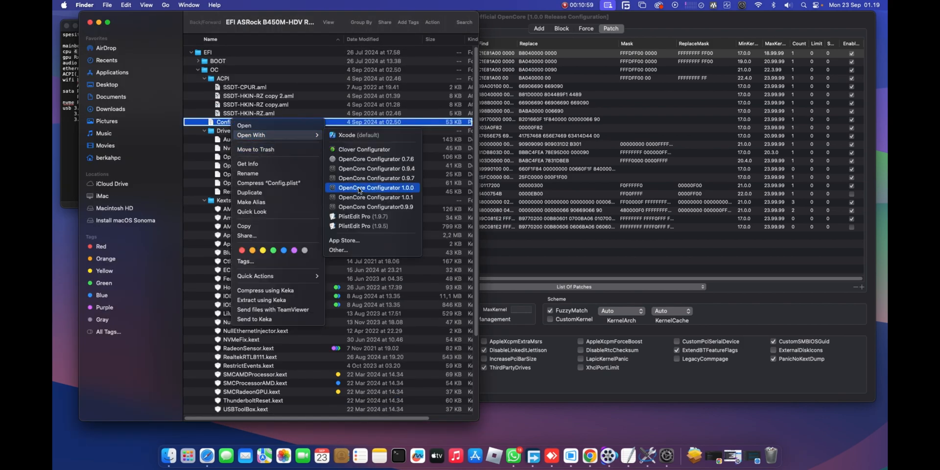
left_click(356, 219)
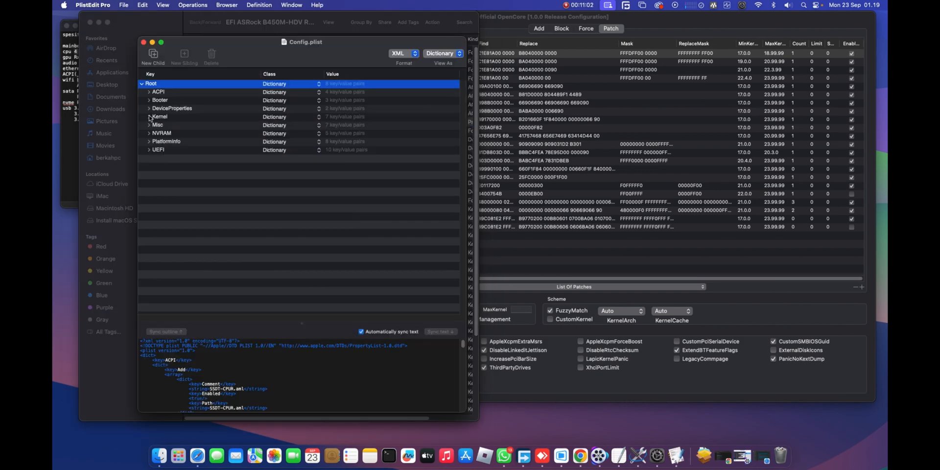
Step: Expand the Kernel dictionary, its Patch array and patch entries 0 to 3 in the reopened Config.plist
left_click(149, 117)
left_click(156, 158)
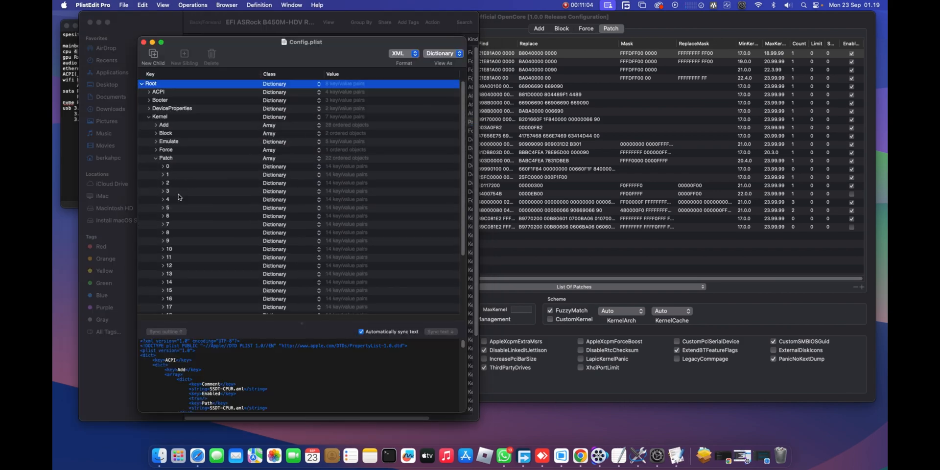
left_click(162, 166)
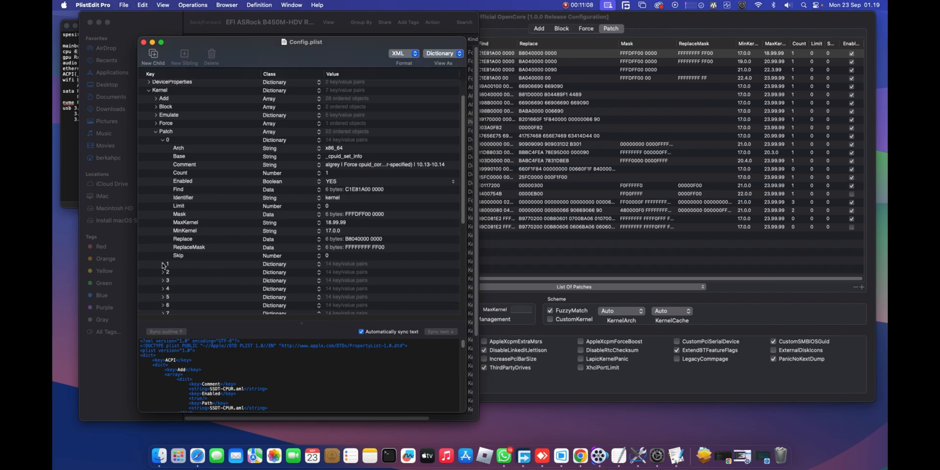
left_click(162, 290)
scroll(227, 243, "down", 5)
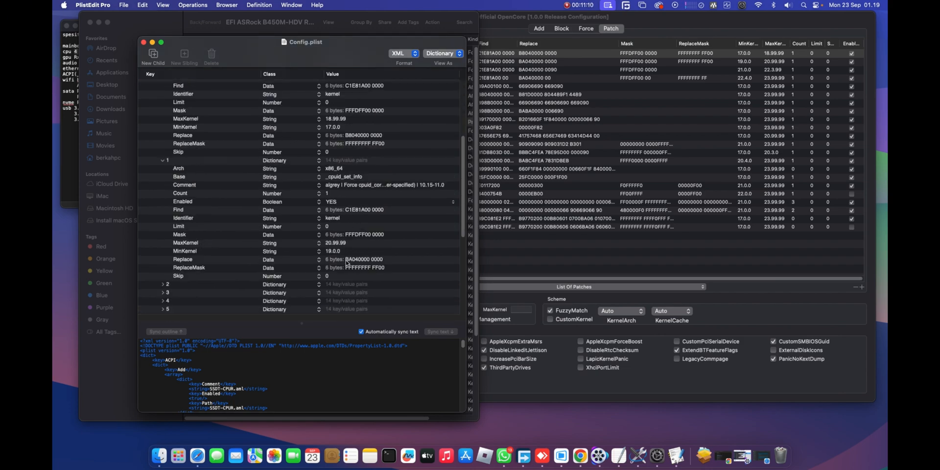
scroll(352, 264, "down", 3)
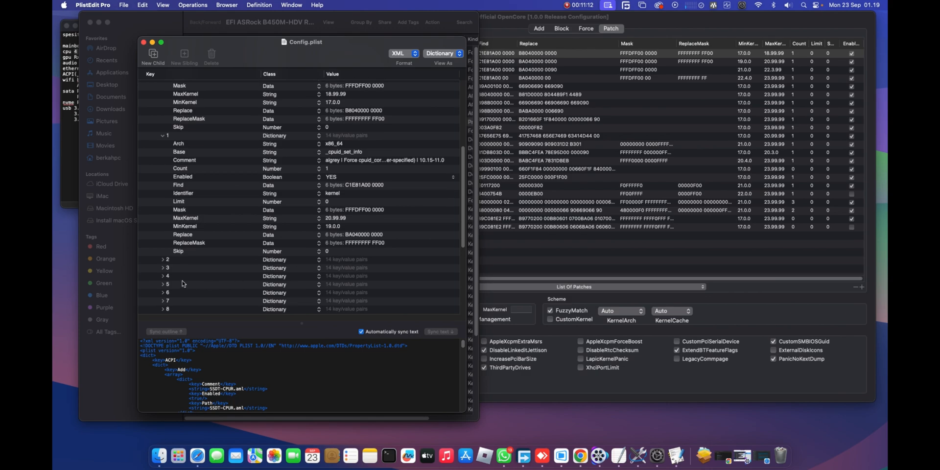
left_click(162, 260)
scroll(171, 264, "down", 4)
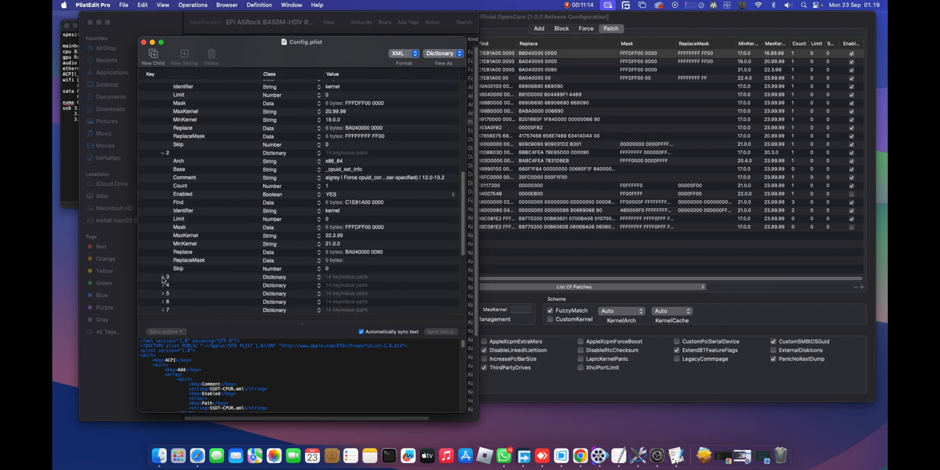
left_click(163, 278)
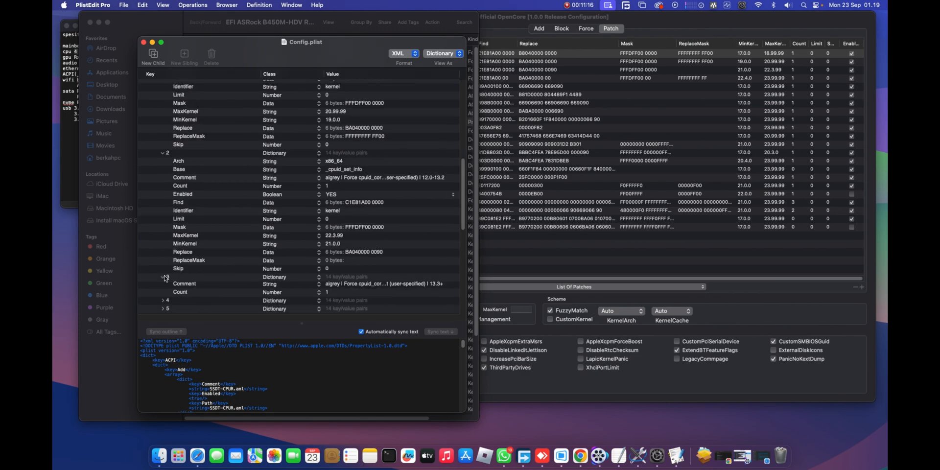
Step: Switch to OpenCore Configurator, inspect the Replace values of the cpuid_cores_per_package kernel patches, and widen the Comment column
scroll(196, 257, "down", 4)
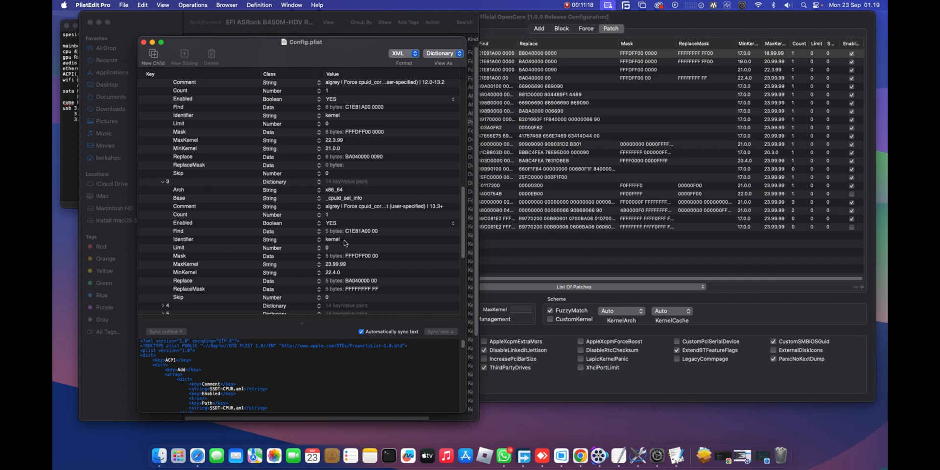
left_click(670, 43)
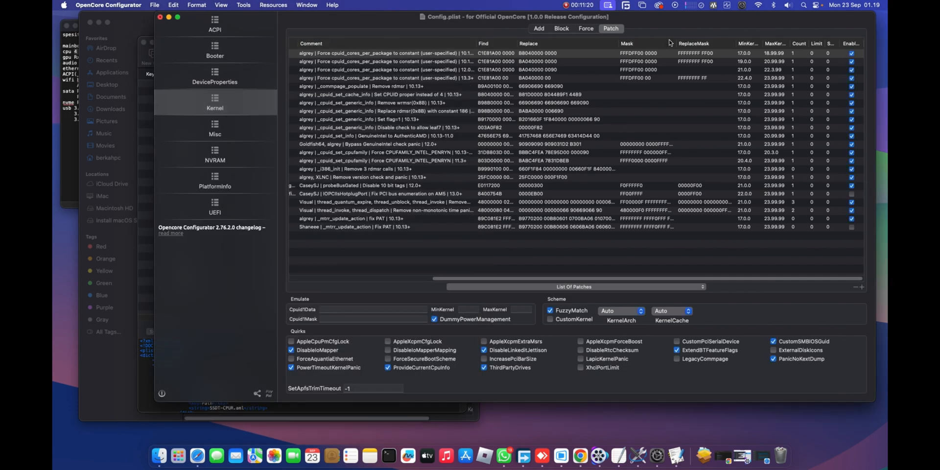
left_click(528, 61)
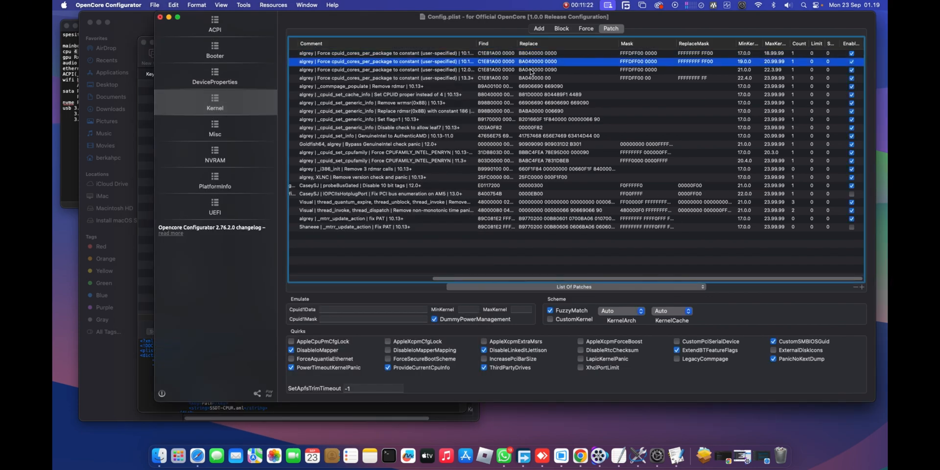
left_click(531, 71)
left_click(532, 80)
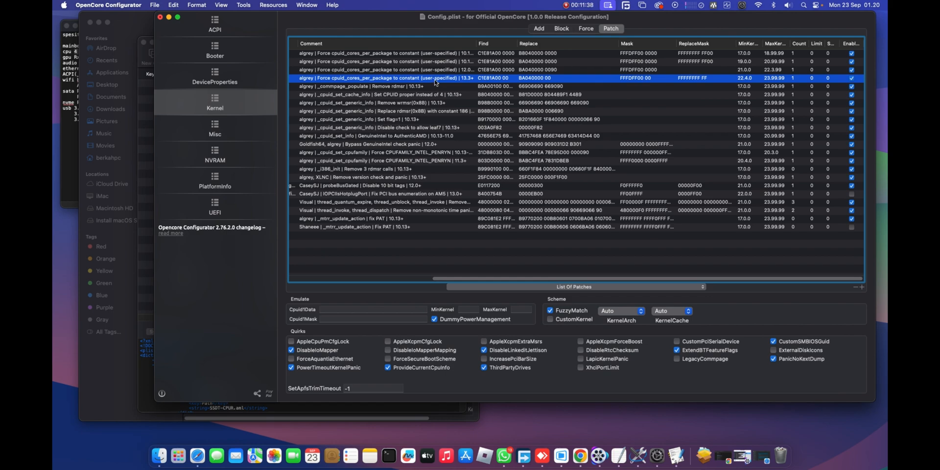
left_click_drag(476, 44, 538, 45)
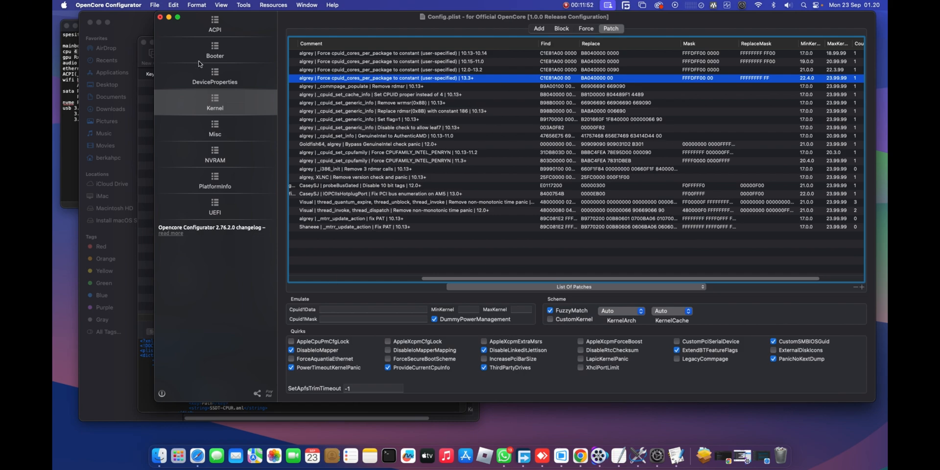
Step: Show the NVRAM variables under UUID 7C436110-AB2A-4BBB-A880-FE41995C9F82 and inspect the start of the boot-args value
left_click(220, 140)
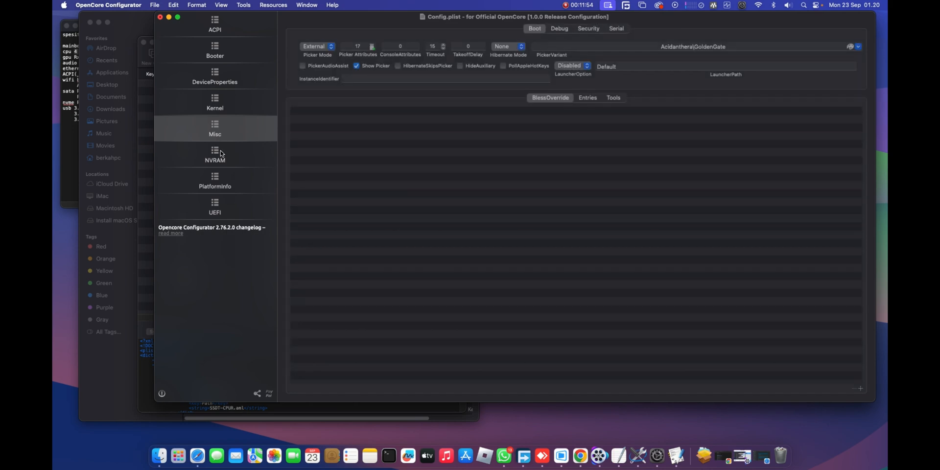
left_click(220, 154)
left_click(363, 61)
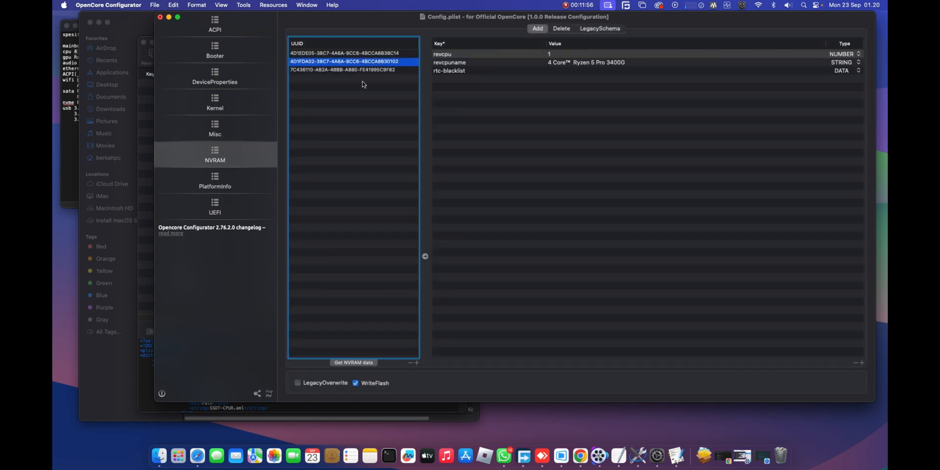
left_click(363, 69)
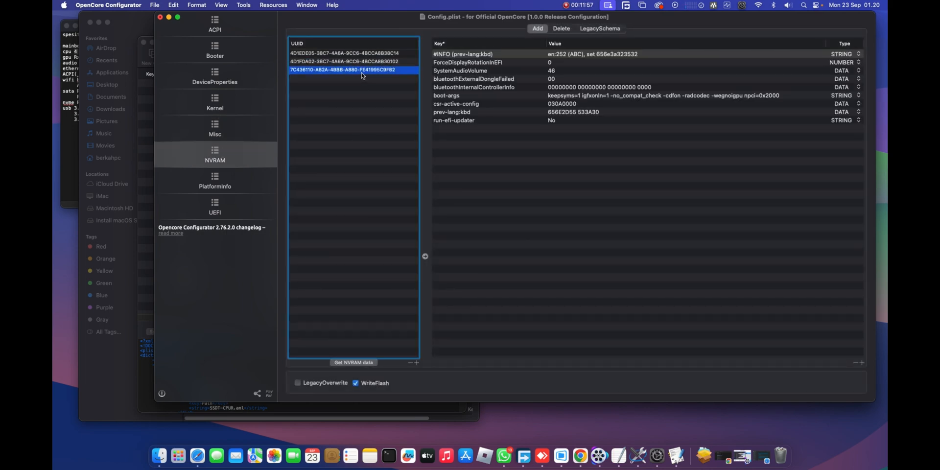
left_click(630, 96)
left_click(630, 97)
left_click(580, 96)
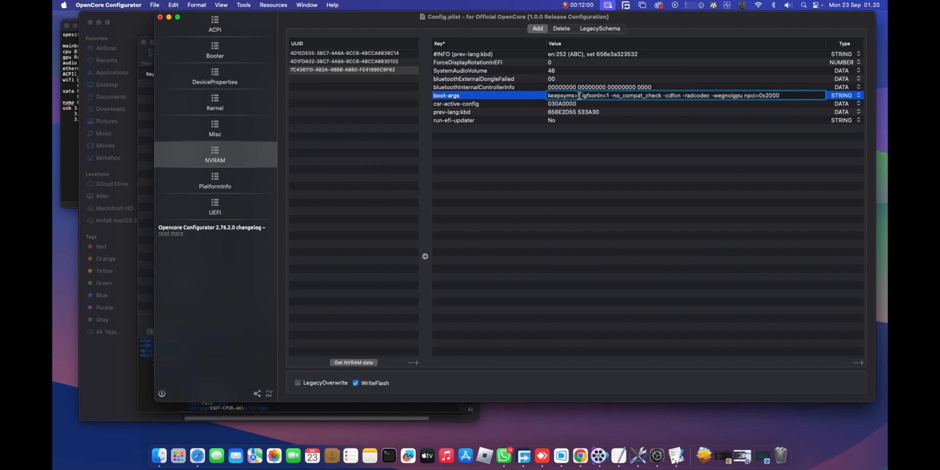
key("Return")
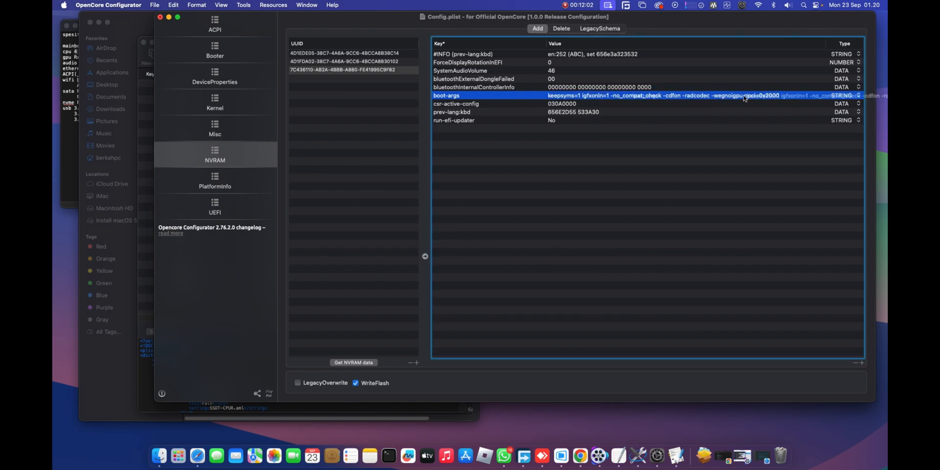
Step: Highlight the arguments -cdfon, -radcodec and npci=0x2000 in the boot-args value, leaving the value as it is
left_click(692, 98)
left_click(686, 96)
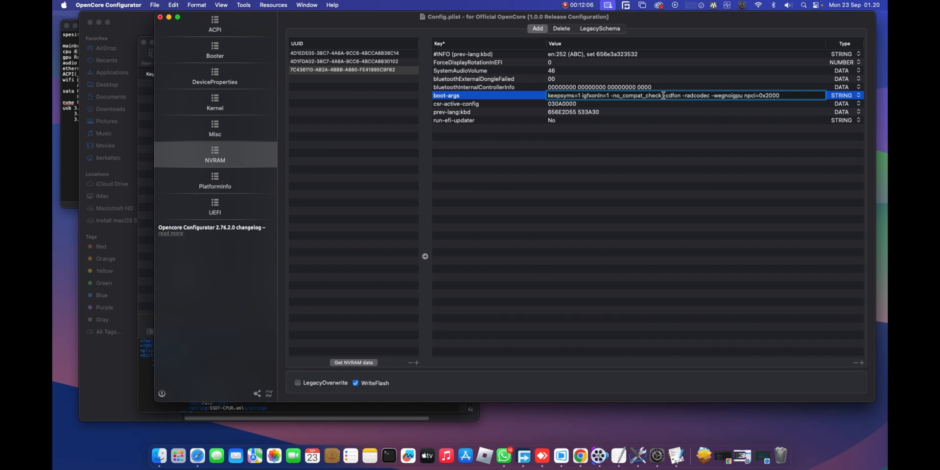
left_click_drag(663, 95, 711, 94)
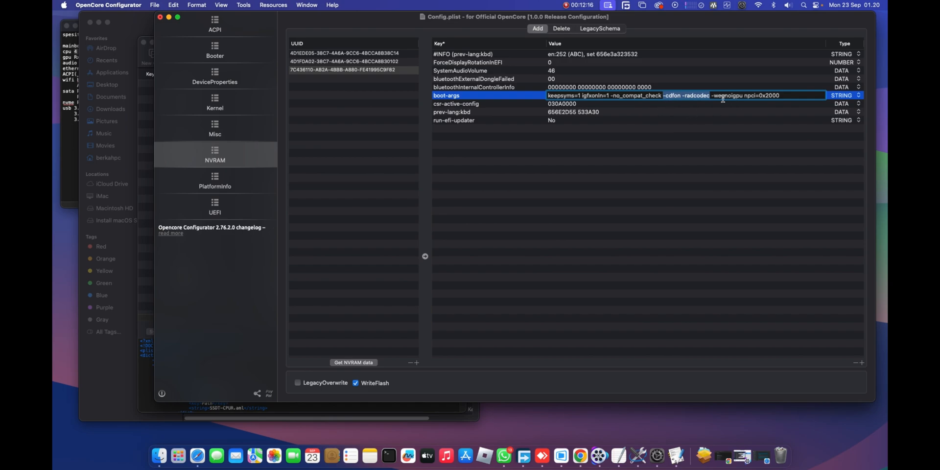
left_click_drag(745, 96, 784, 97)
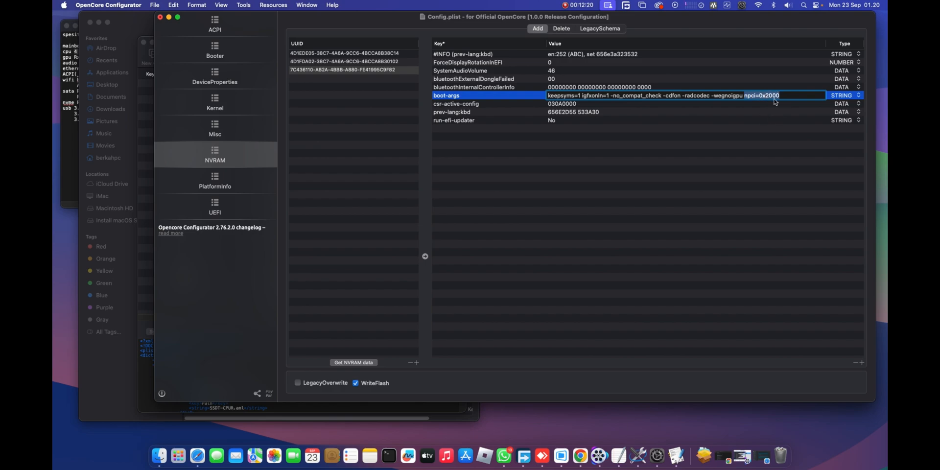
left_click(756, 95)
left_click_drag(748, 95, 775, 95)
left_click_drag(683, 95, 710, 94)
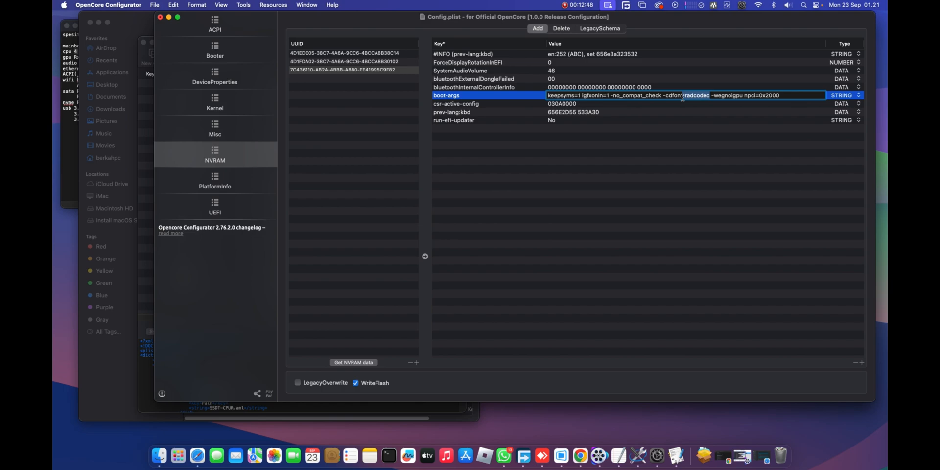
left_click(624, 164)
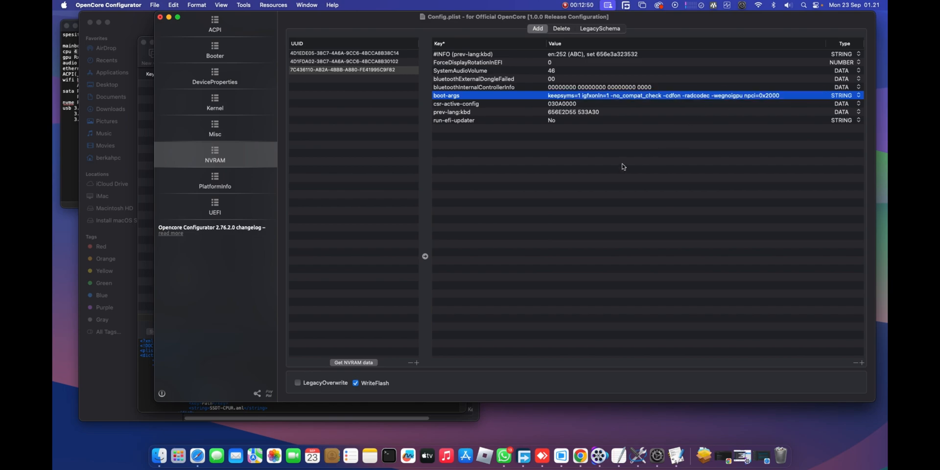
Step: Highlight the csr-active-config variable and the AMFIPass.kext entry in the kernel kext list, then return to the NVRAM variables
left_click(440, 105)
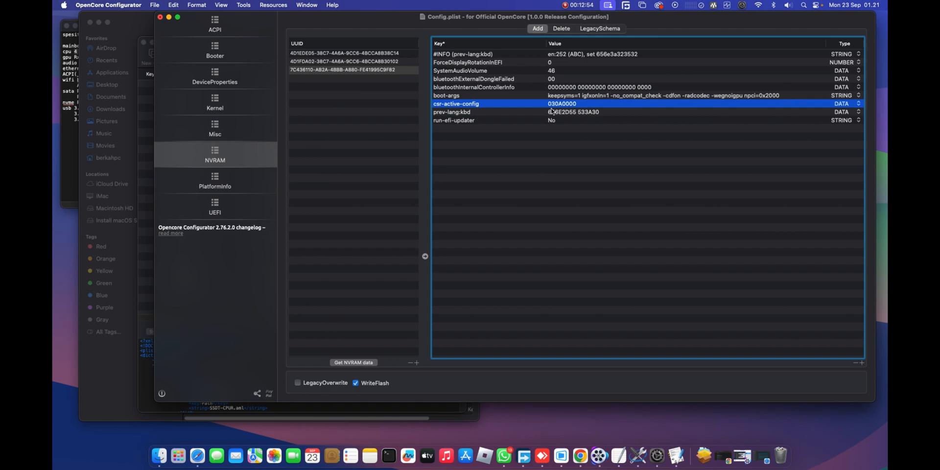
left_click(229, 110)
left_click(537, 29)
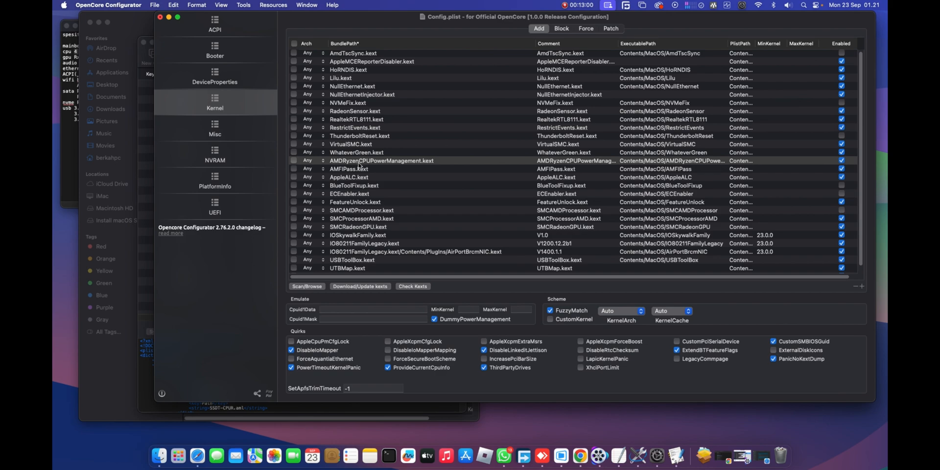
left_click(360, 169)
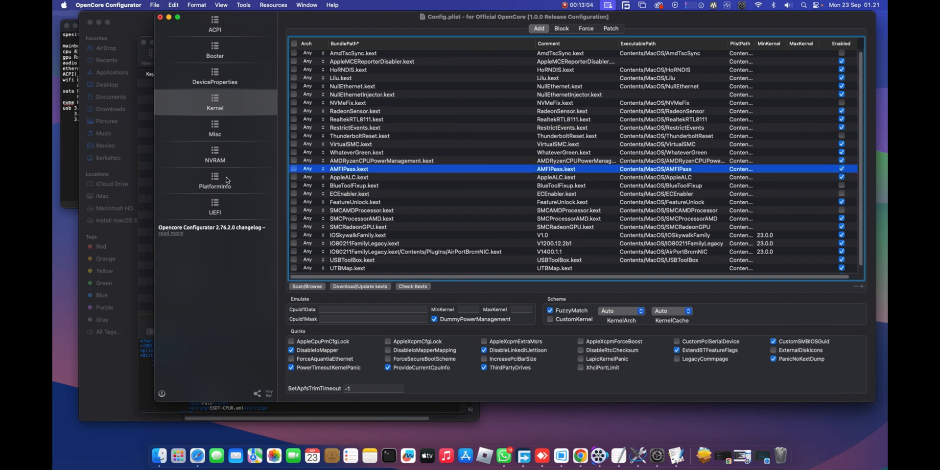
left_click(215, 162)
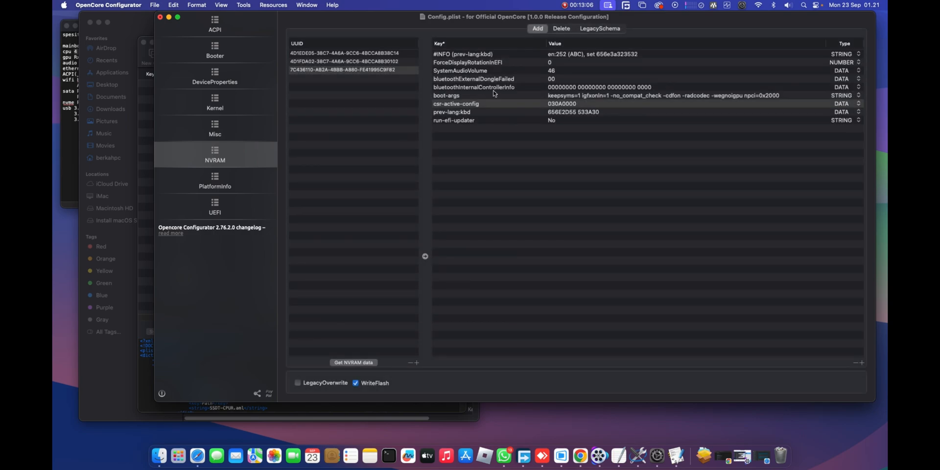
Step: Open the PlatformInfo Generic settings and browse the list of Mac models without choosing one
left_click(229, 190)
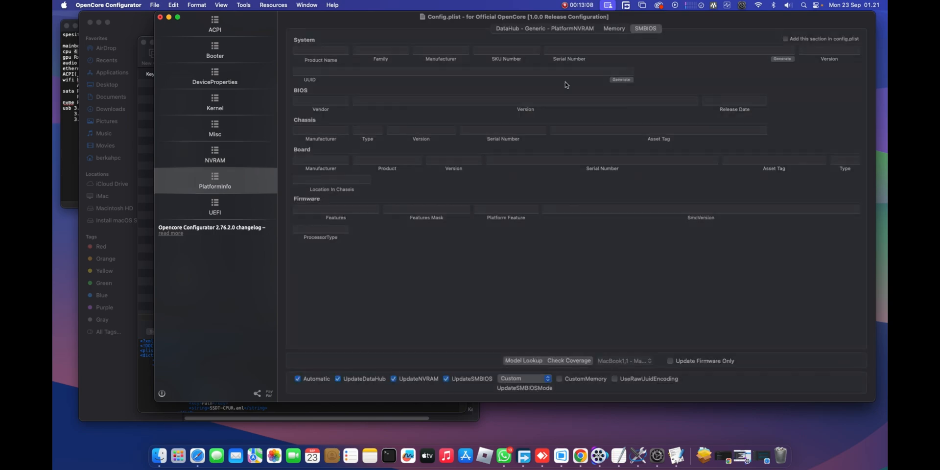
left_click(526, 29)
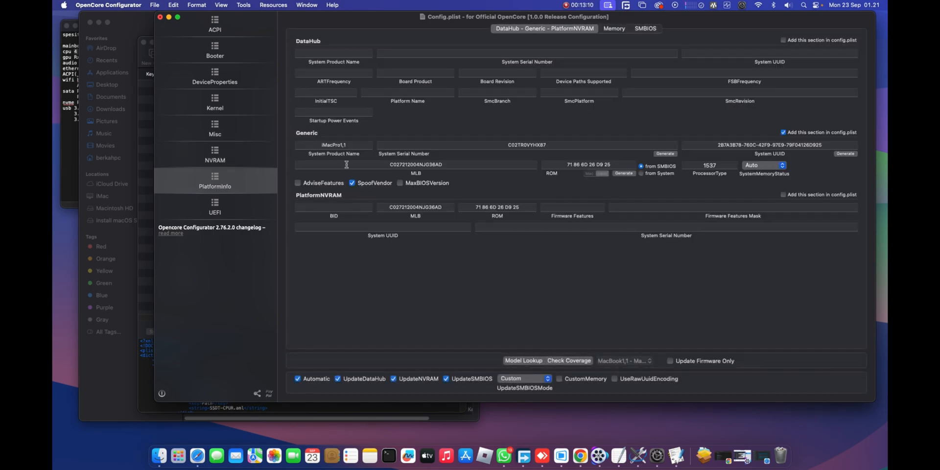
left_click(319, 145)
left_click(643, 363)
scroll(643, 363, "down", 20)
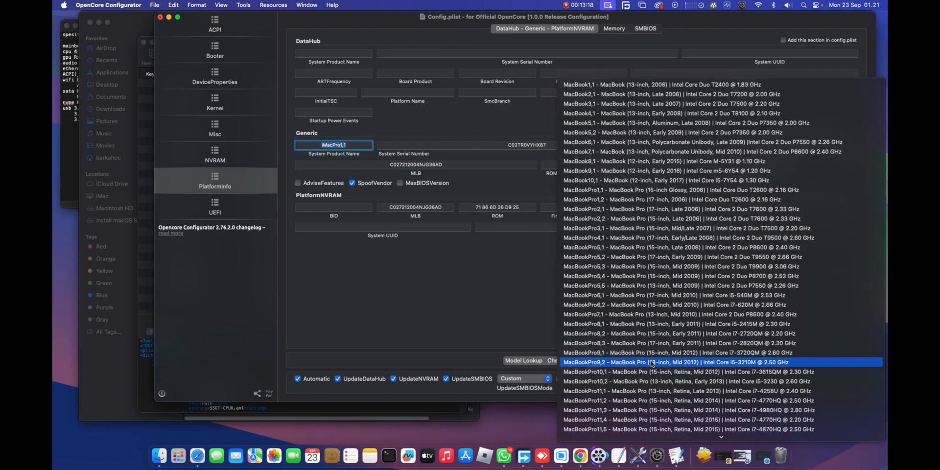
left_click(379, 316)
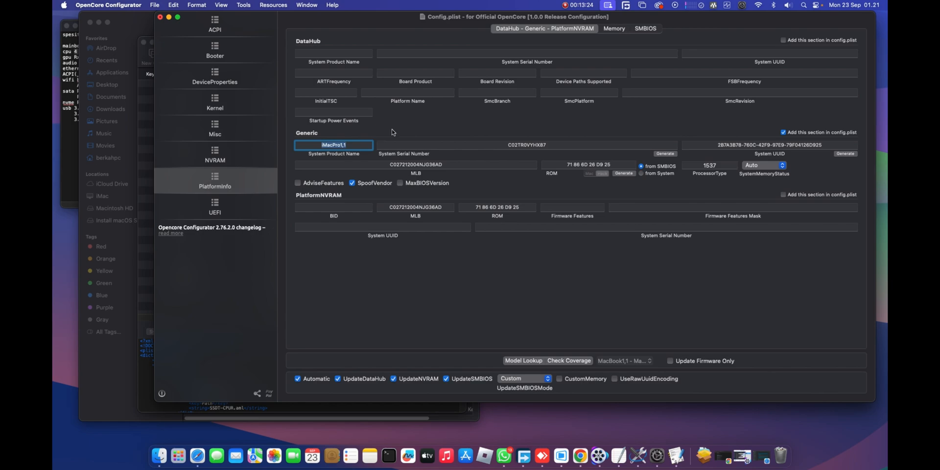
Step: Highlight the system product name, serial number, UUID, MLB, ROM and ProcessorType fields in the PlatformInfo settings
left_click_drag(321, 146, 359, 146)
left_click_drag(506, 146, 571, 146)
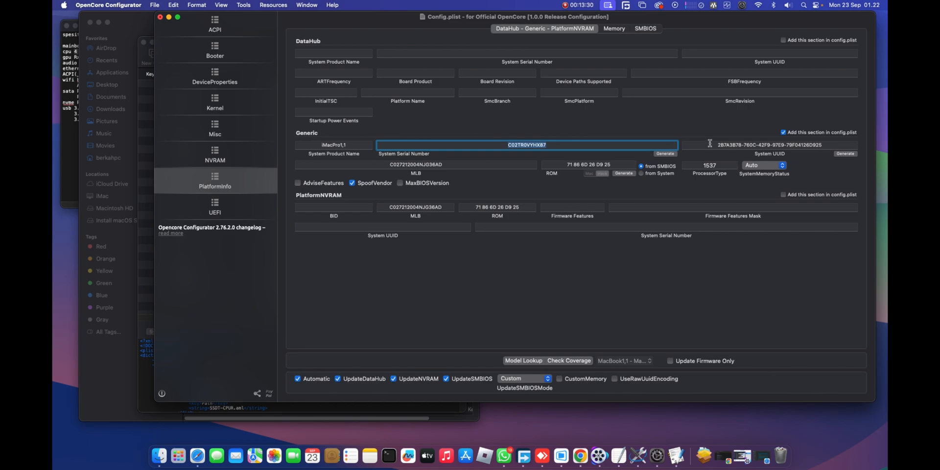
left_click_drag(710, 144, 835, 149)
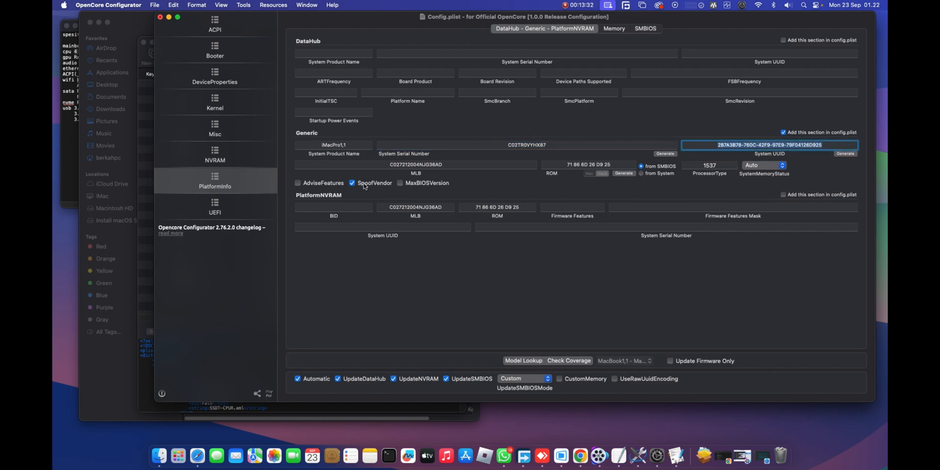
left_click_drag(389, 165, 449, 164)
left_click_drag(561, 164, 638, 167)
left_click_drag(703, 166, 719, 167)
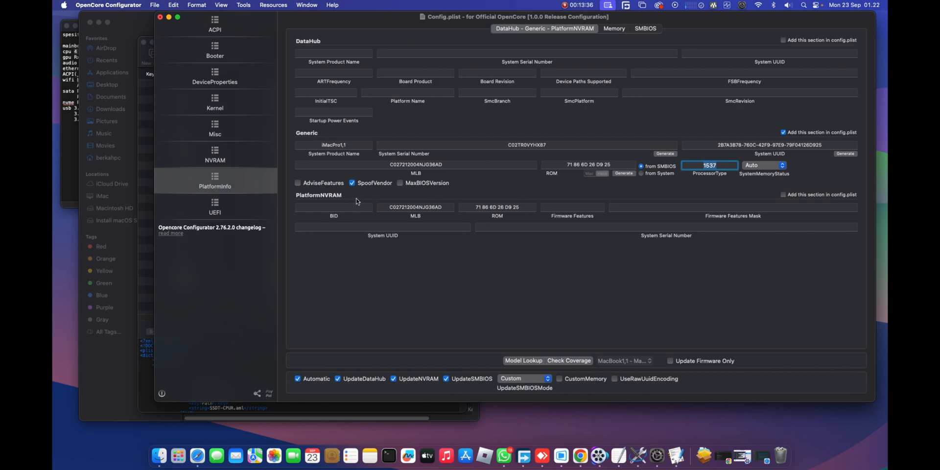
left_click_drag(379, 208, 532, 208)
left_click(476, 208)
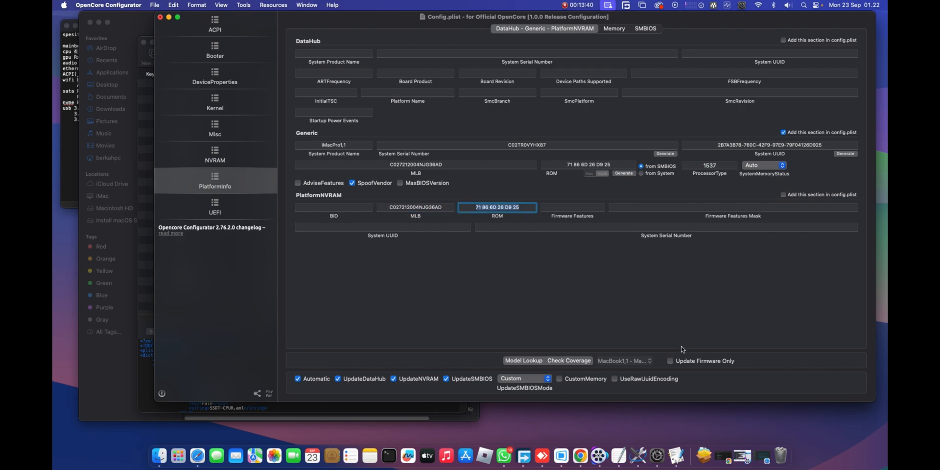
Step: Compare the UpdateSMBIOSMode options in PlatformInfo with the CustomSMBIOSGuid quirk in the Kernel section
left_click(517, 384)
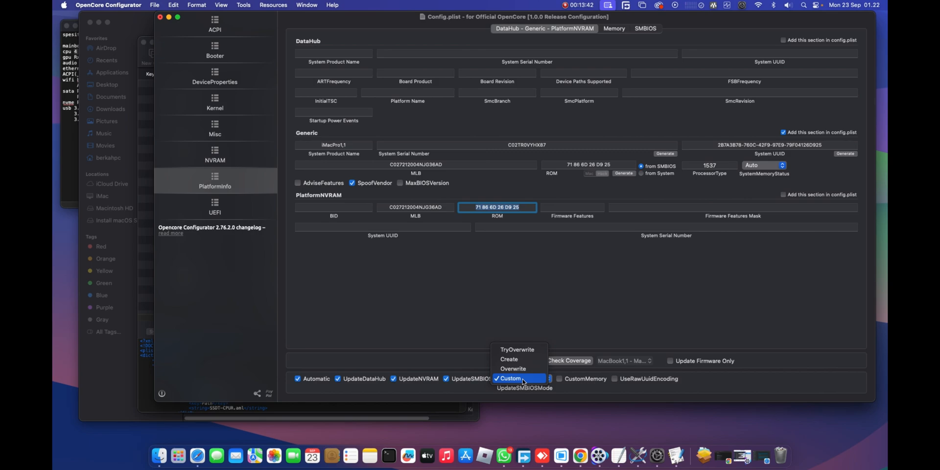
left_click(522, 337)
left_click(215, 104)
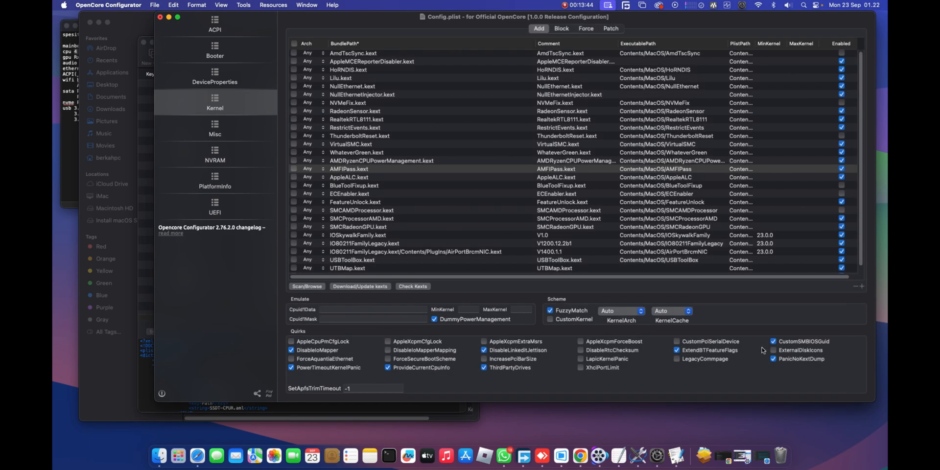
left_click(240, 184)
left_click(536, 381)
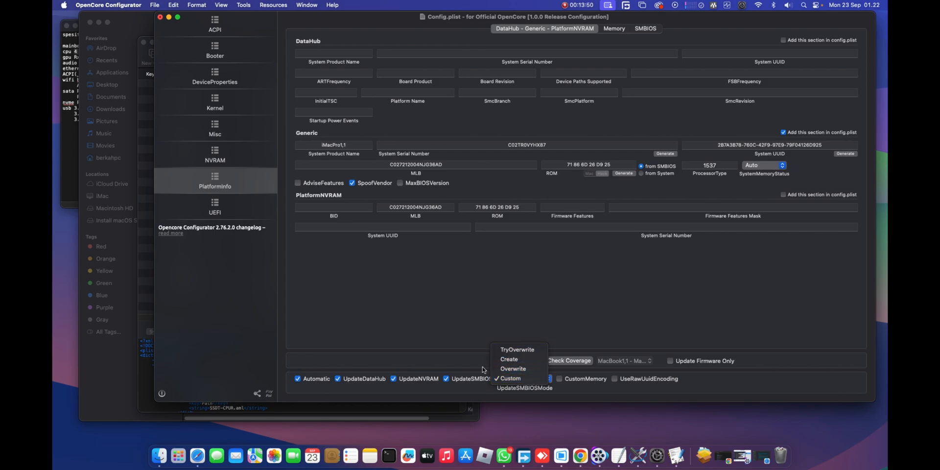
left_click(205, 109)
left_click(231, 104)
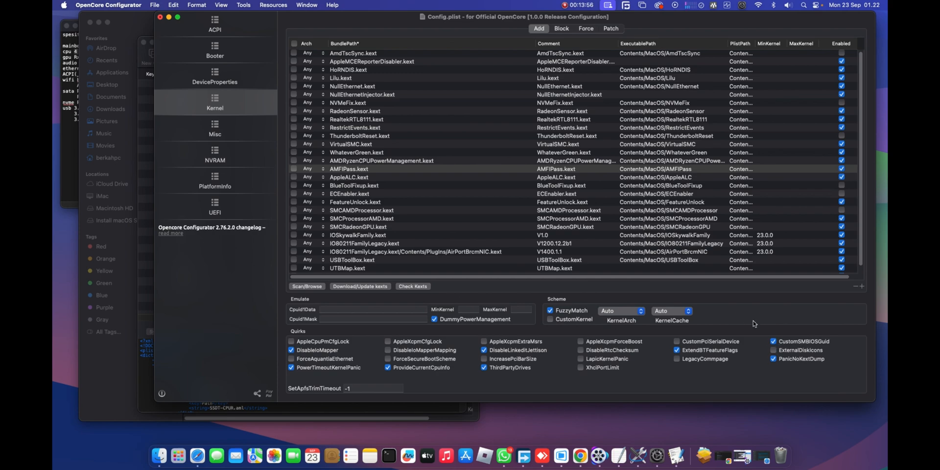
left_click(227, 185)
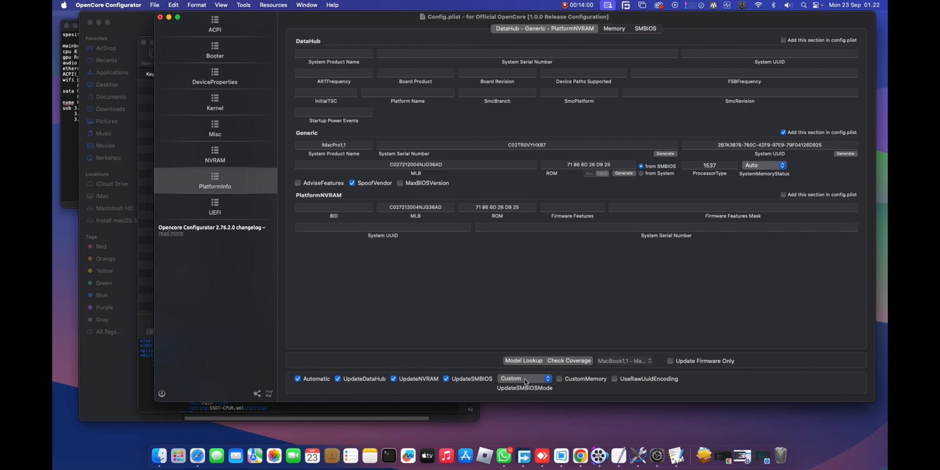
Step: Toggle the ReleaseUsbOwnership quirk on and back off in the UEFI section, and show the UEFI Audio settings
left_click(227, 217)
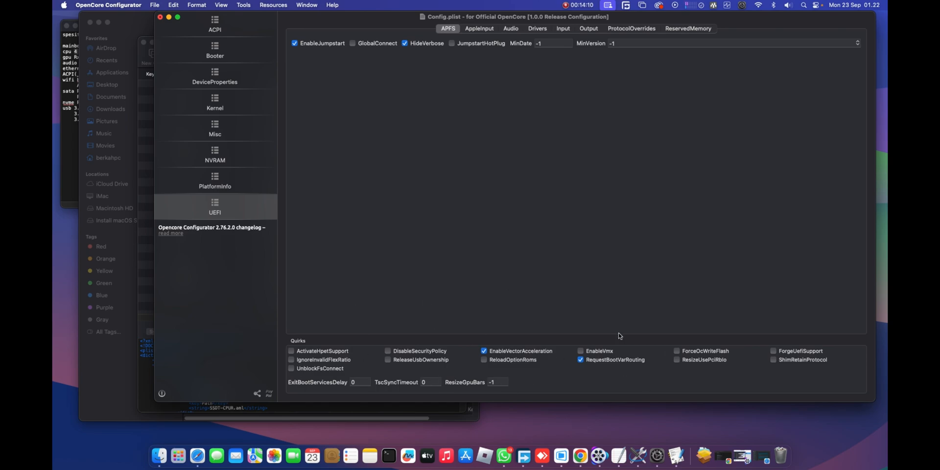
left_click(399, 362)
left_click(397, 363)
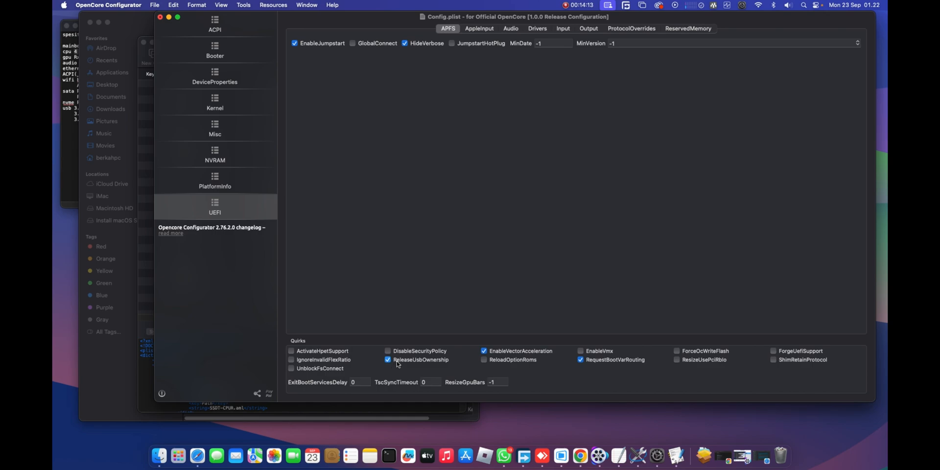
left_click(510, 29)
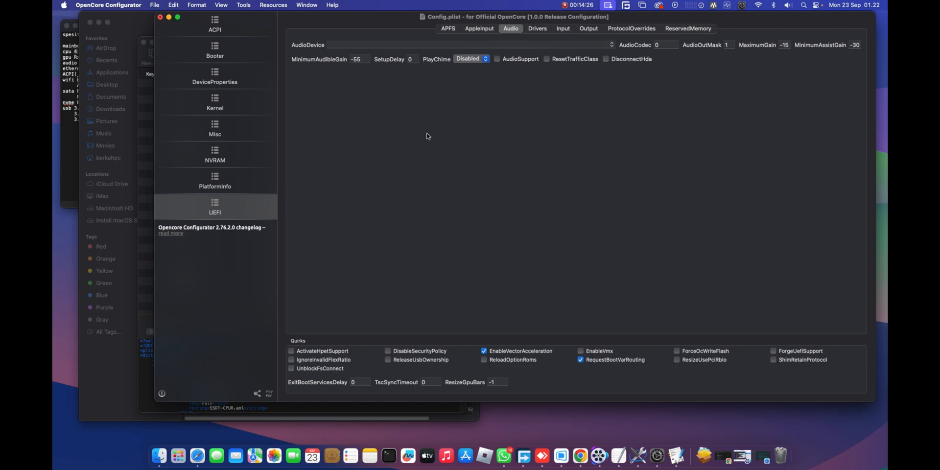
Step: Enable LoadEarly for OpenVariableRuntimeDxe.efi in the UEFI drivers list
left_click(543, 32)
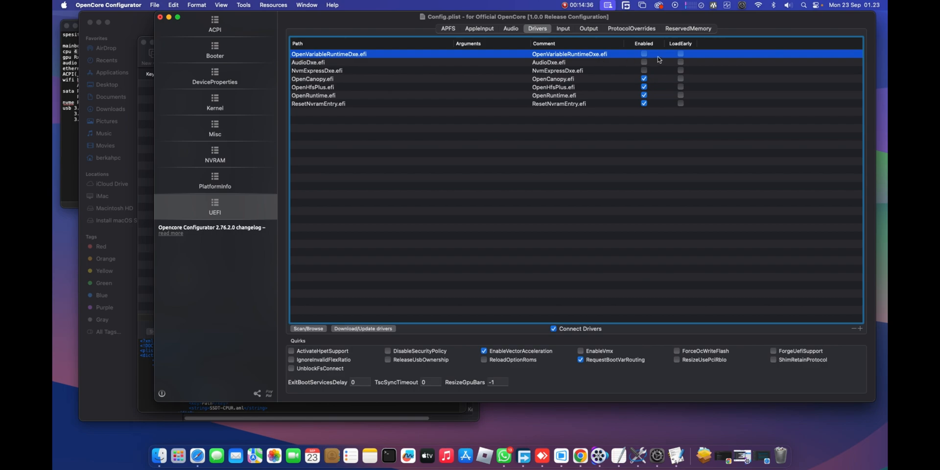
left_click(680, 54)
Step: Highlight the OpenCanopy.efi, OpenHfsPlus.efi, OpenRuntime.efi and ResetNvramEntry.efi entries in the UEFI drivers list
left_click(336, 80)
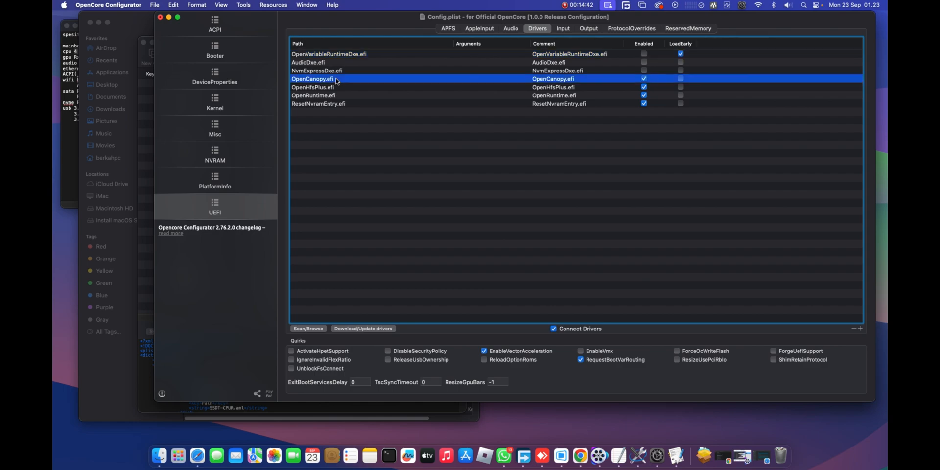
left_click(323, 88)
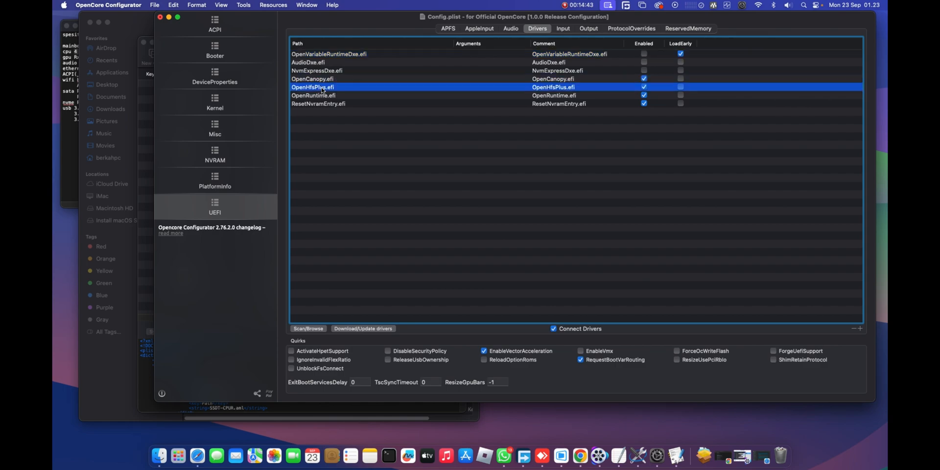
left_click(377, 97)
left_click(329, 88)
left_click(333, 97)
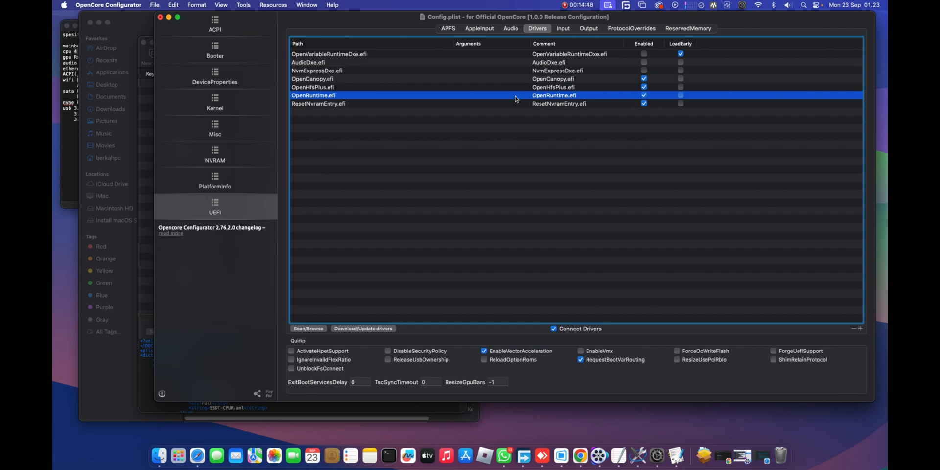
left_click(424, 81)
left_click(414, 97)
left_click(526, 104)
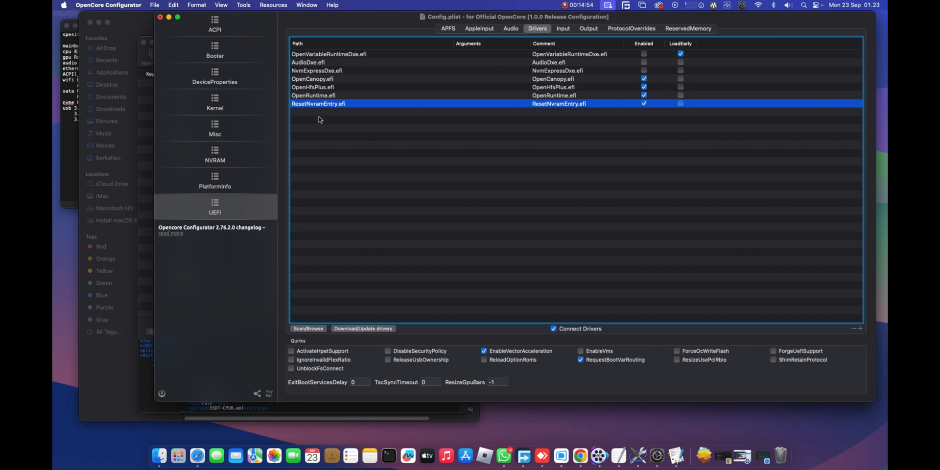
left_click(568, 96)
left_click(569, 105)
Step: Show the NVRAM variables and return to the OpenCanopy.efi entry in the UEFI drivers list
left_click(246, 160)
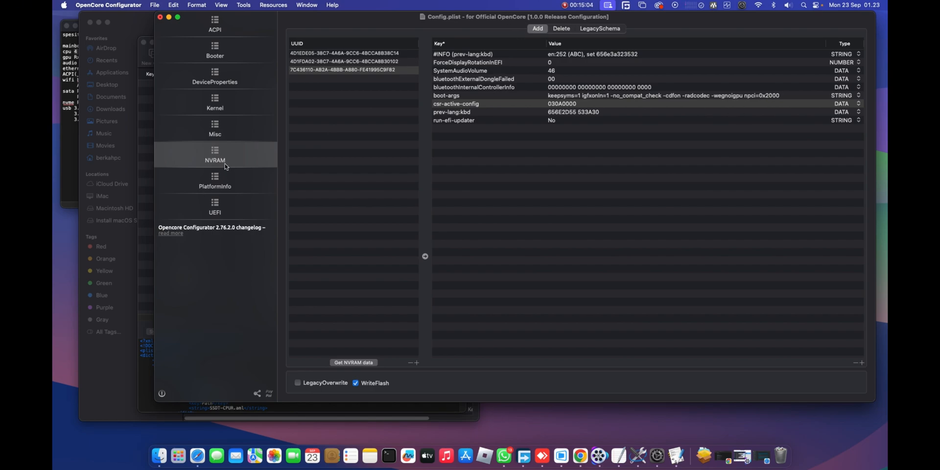
left_click(236, 213)
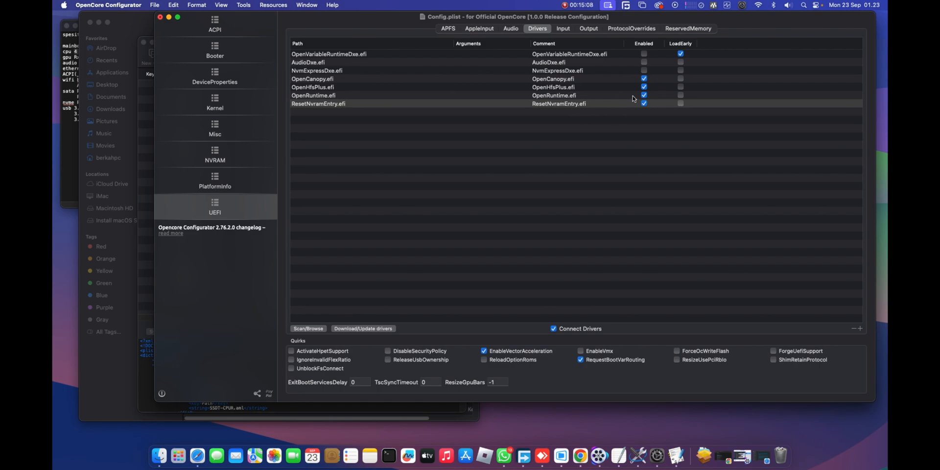
left_click(557, 80)
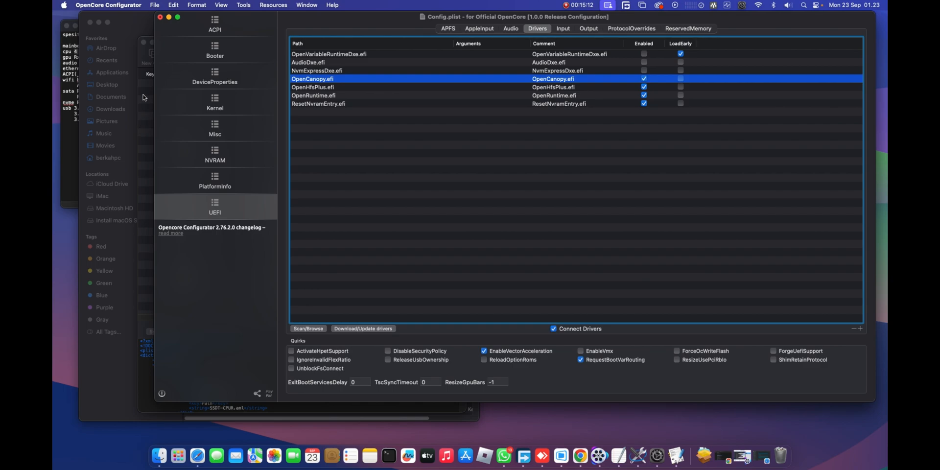
Step: Switch to the EFI folder in Finder and expand Resources down to Image, Acidanthera and GoldenGate to examine the picker icons
left_click(131, 40)
scroll(232, 298, "down", 5)
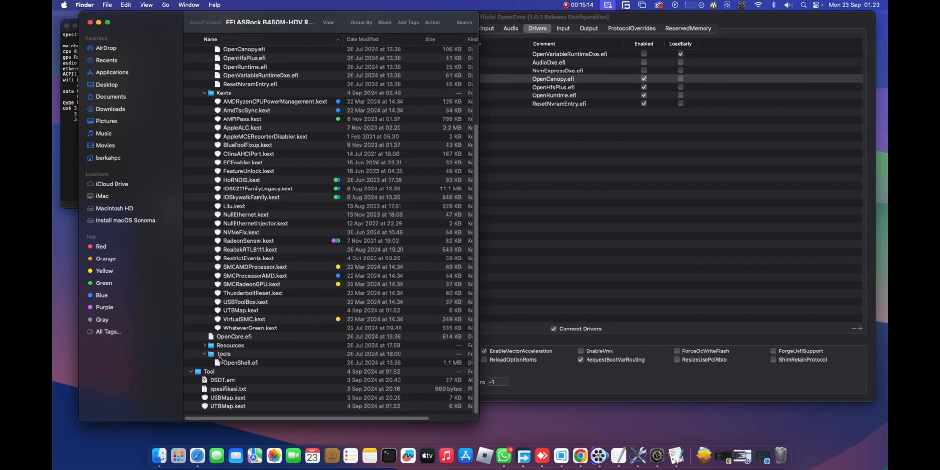
left_click(205, 346)
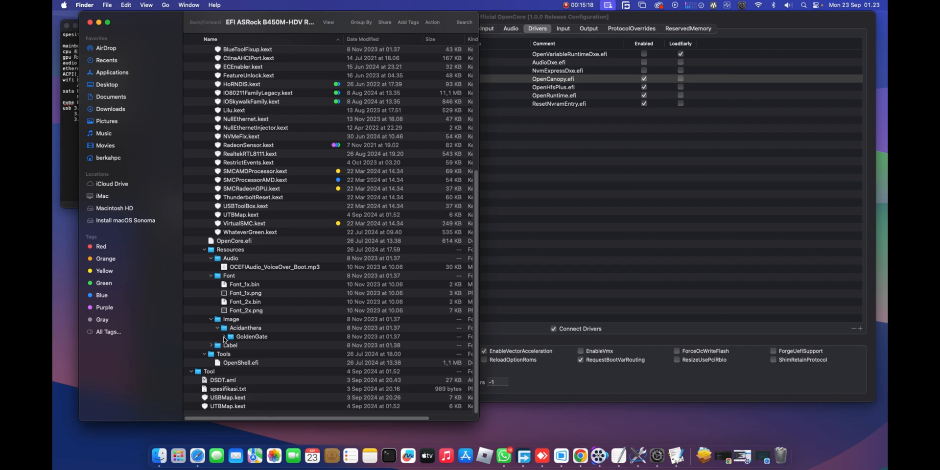
left_click(225, 338)
scroll(255, 333, "down", 9)
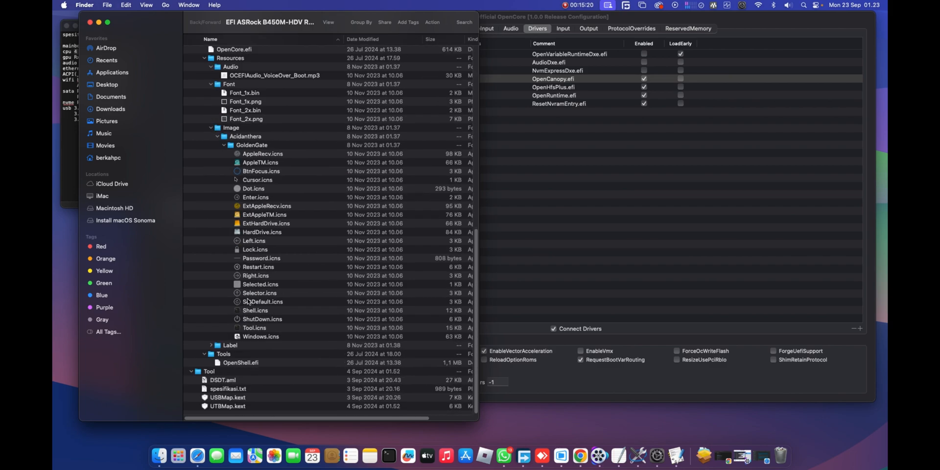
scroll(250, 294, "up", 3)
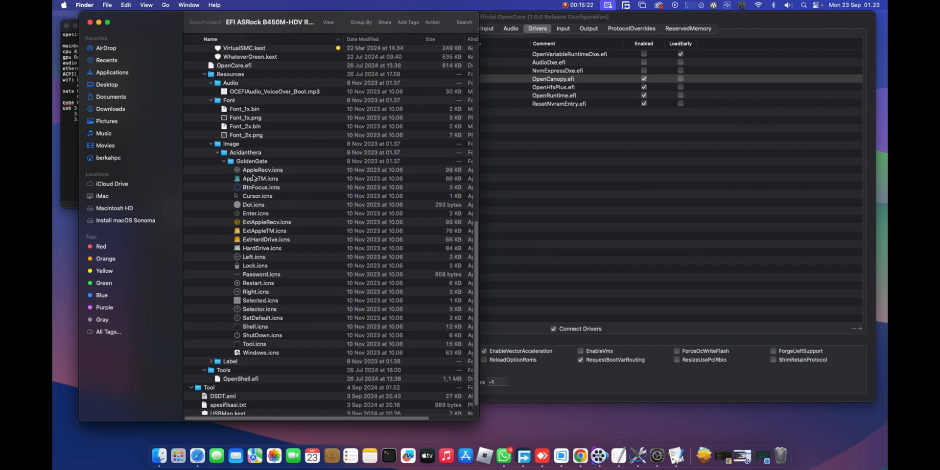
scroll(300, 172, "up", 3)
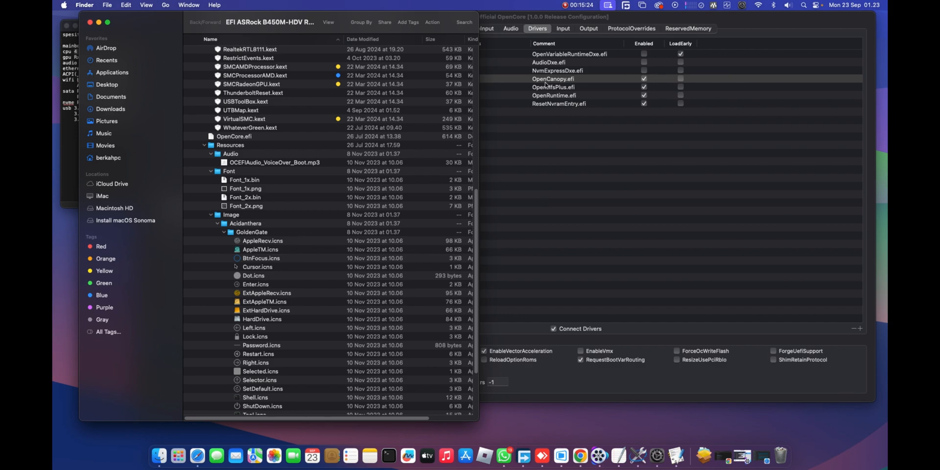
Step: Switch back to OpenCore Configurator and inspect the PickerVariant options in the Misc Boot settings without changing the choice
left_click(625, 222)
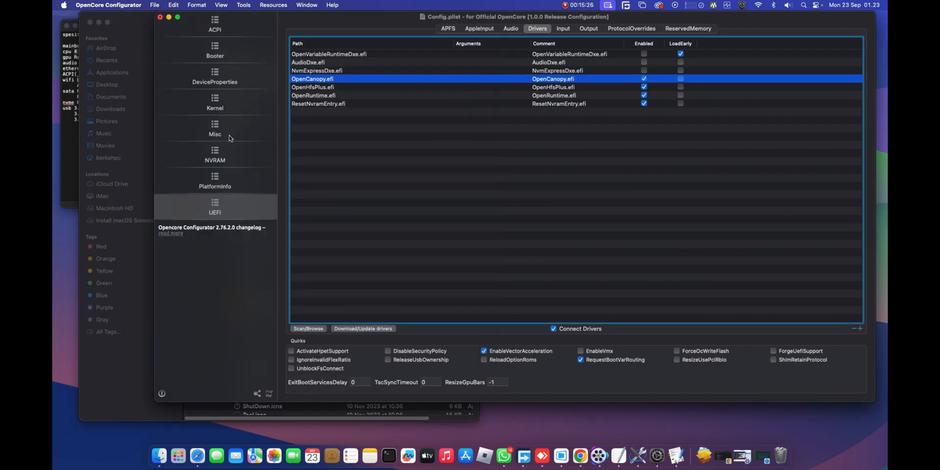
left_click(230, 137)
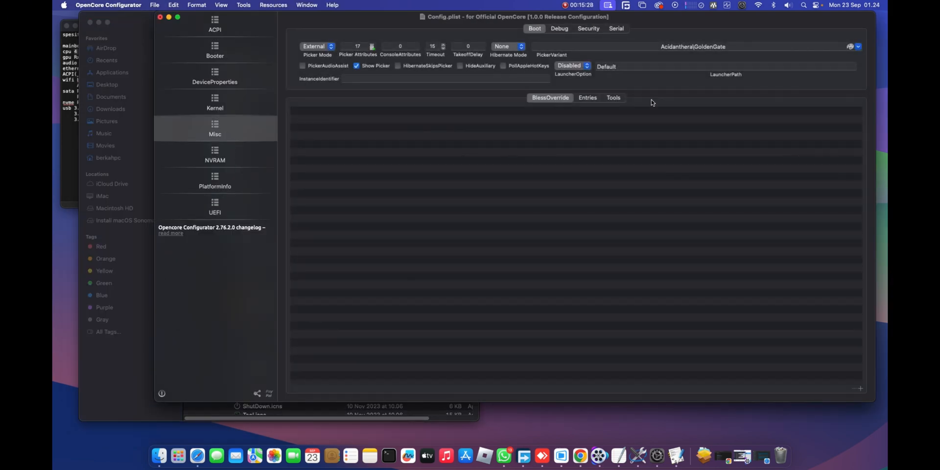
left_click(623, 101)
left_click(546, 97)
left_click(859, 47)
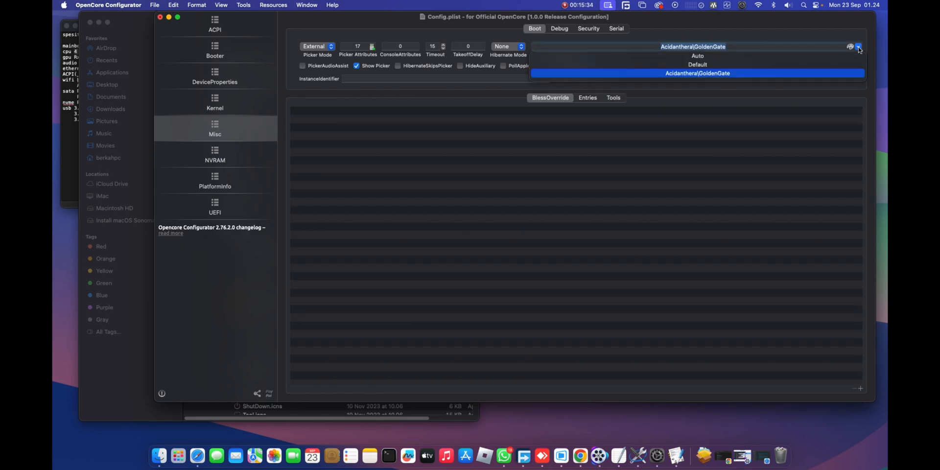
left_click(859, 49)
Step: Collapse the Resources folder in the Finder EFI list and return to OpenCore Configurator
left_click(141, 128)
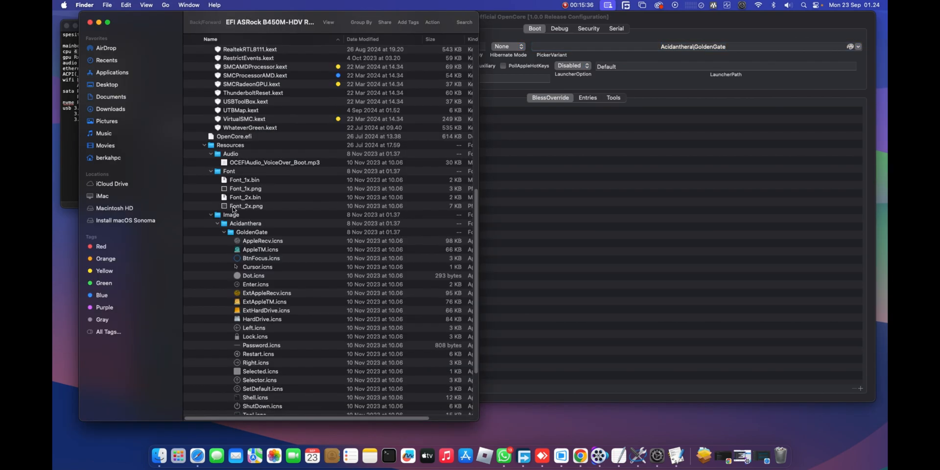
left_click(205, 147)
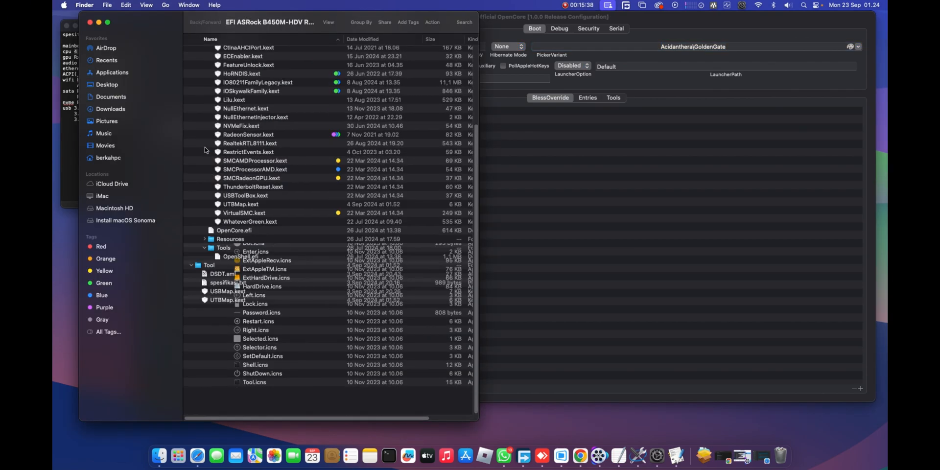
left_click(642, 206)
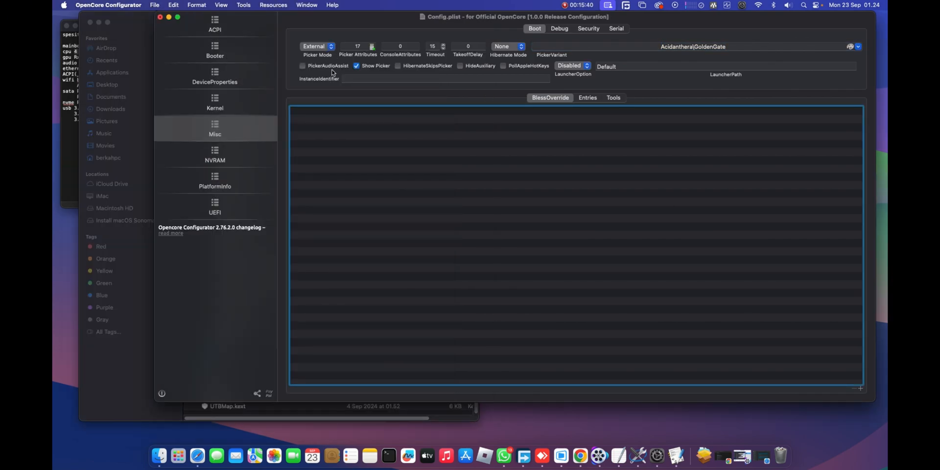
Step: Review the Picker Mode and PickerVariant options in the Misc Boot settings, leaving both as they are
left_click(319, 49)
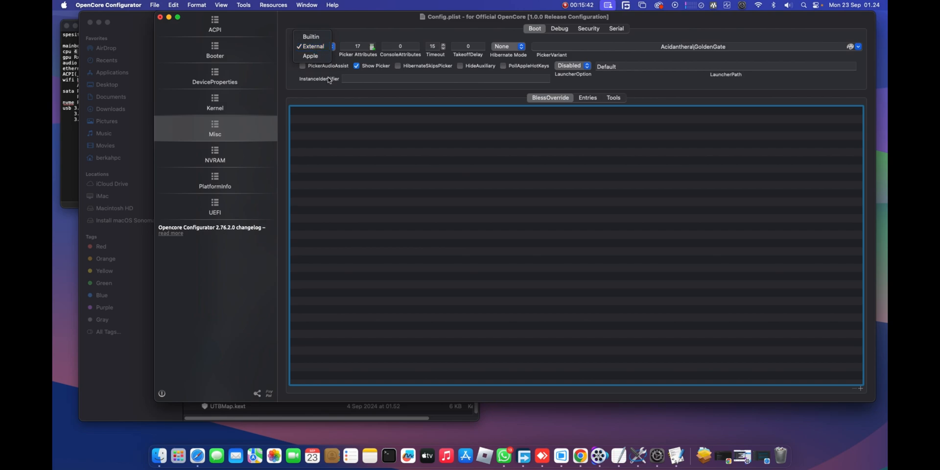
left_click(333, 46)
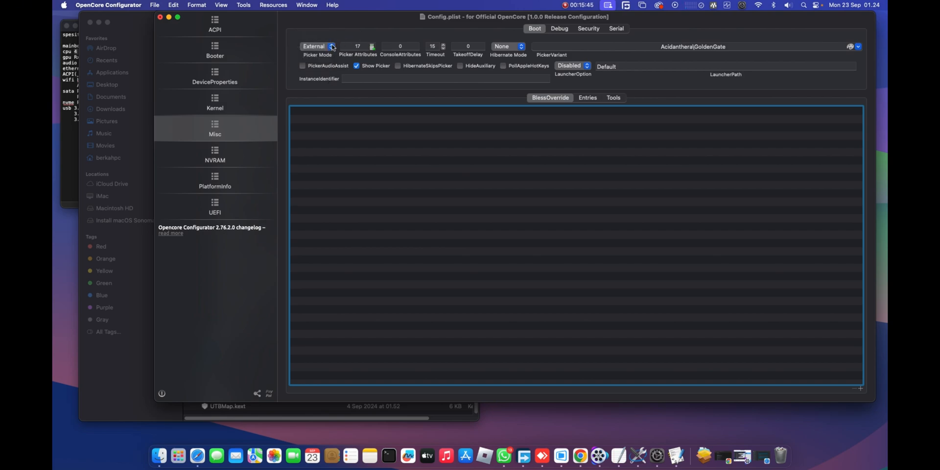
left_click(860, 47)
left_click(676, 32)
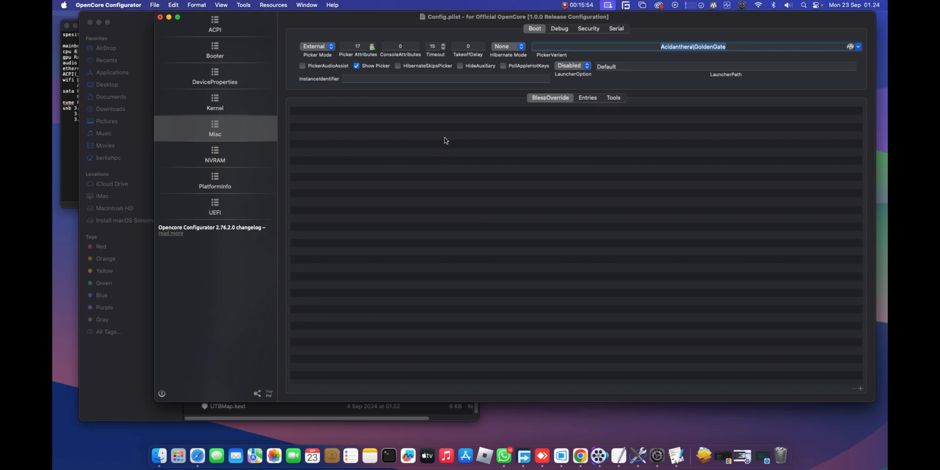
left_click(220, 104)
left_click(220, 117)
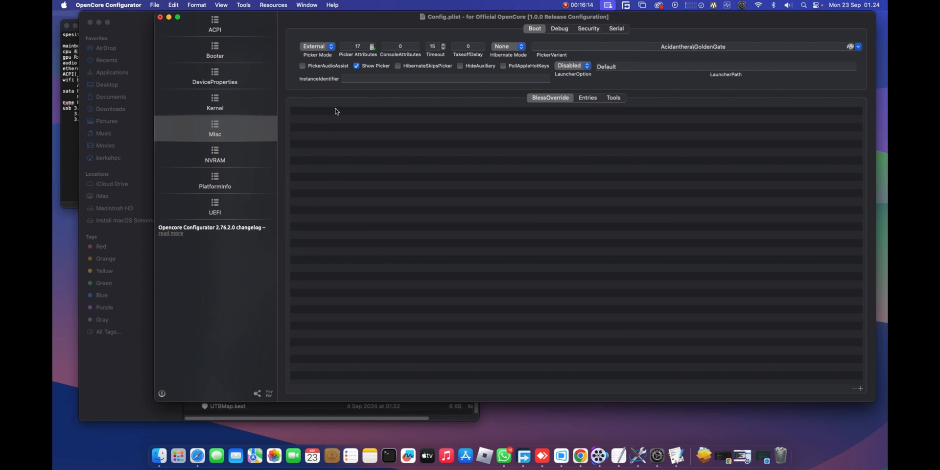
Step: Open the Misc Security settings and browse the SecureBootModel options without choosing one
left_click(582, 30)
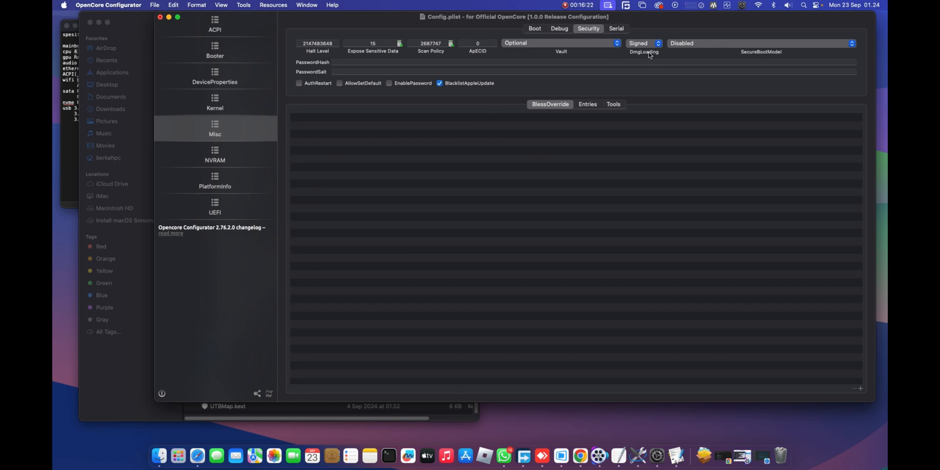
left_click(688, 45)
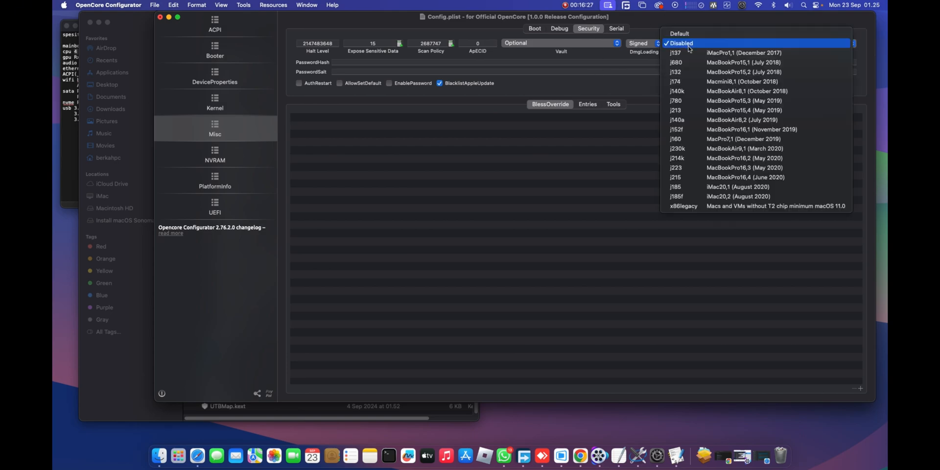
left_click(675, 23)
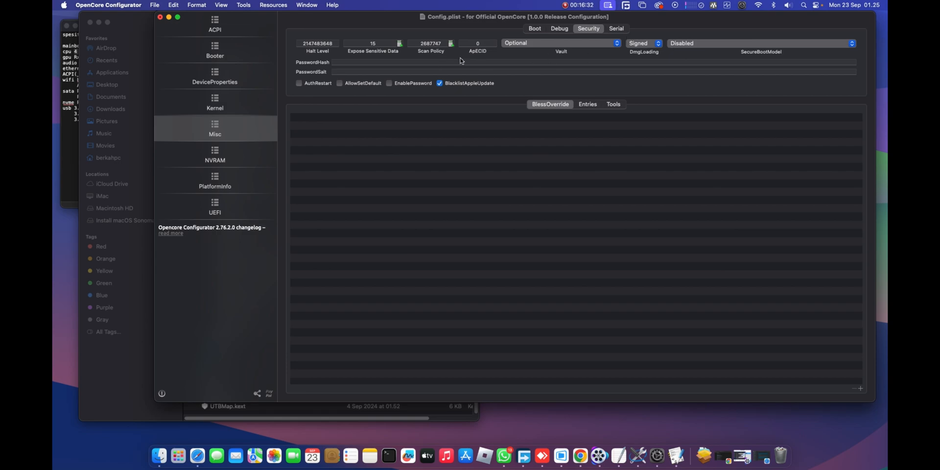
Step: Highlight the Scan Policy and Expose Sensitive Data values in the Misc Security settings
left_click_drag(420, 45, 441, 44)
left_click_drag(418, 43, 440, 43)
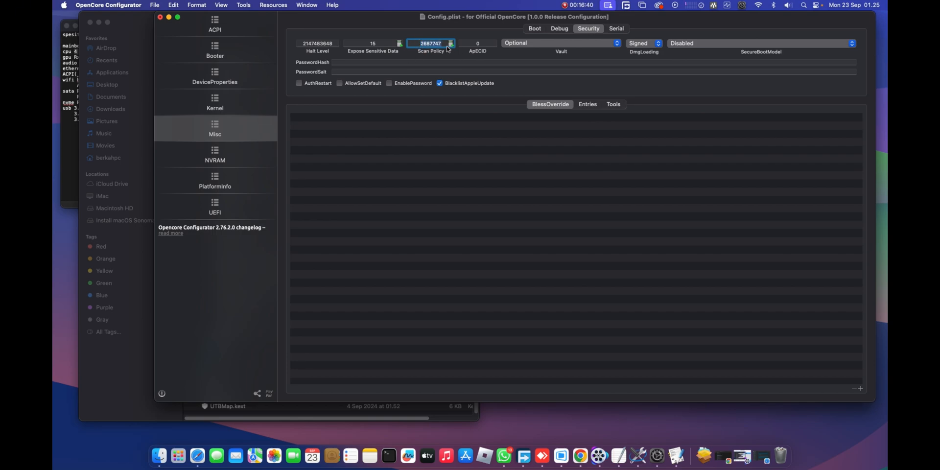
left_click(423, 44)
left_click_drag(420, 44, 443, 43)
left_click(421, 44)
left_click_drag(438, 44, 420, 44)
left_click(369, 43)
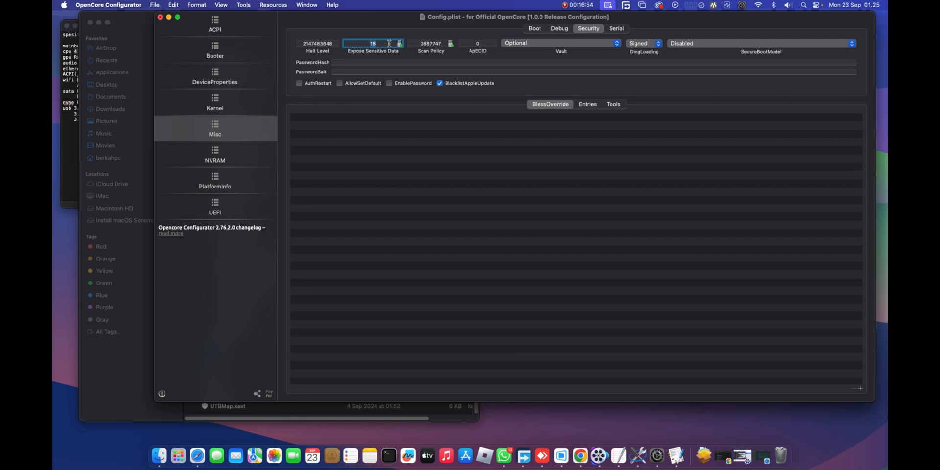
Step: Compare the Boot, Debug and Security settings of the Misc section, including the Debug Target value
left_click(556, 30)
key("Tab")
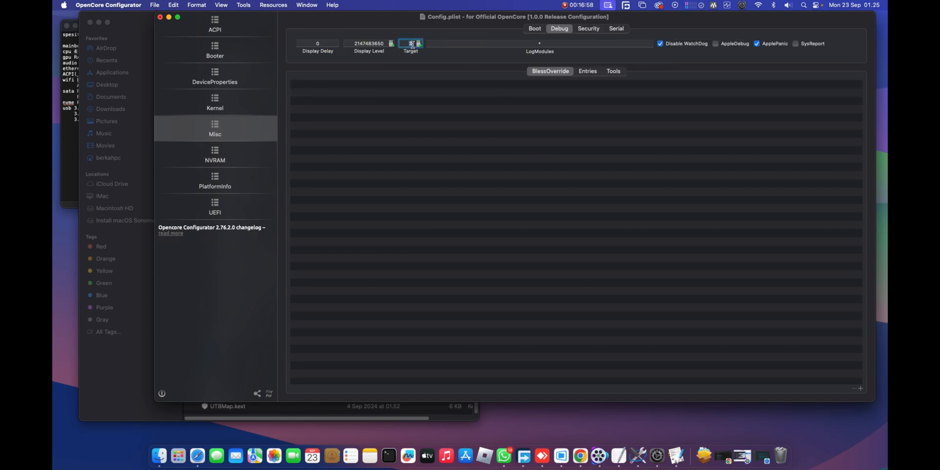
left_click(585, 29)
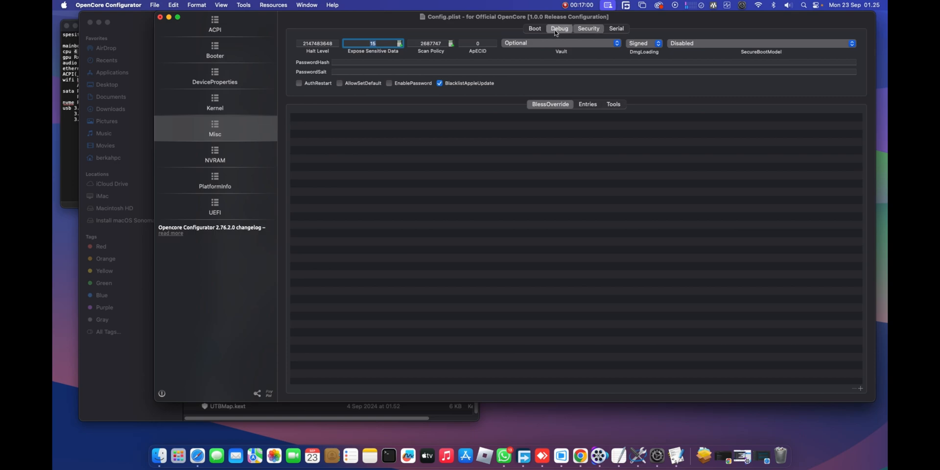
left_click(534, 30)
left_click(476, 195)
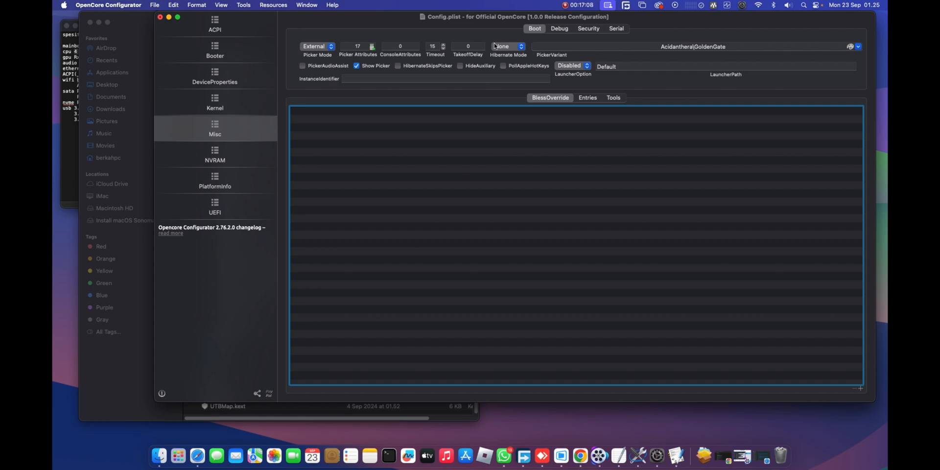
left_click(582, 29)
left_click(561, 30)
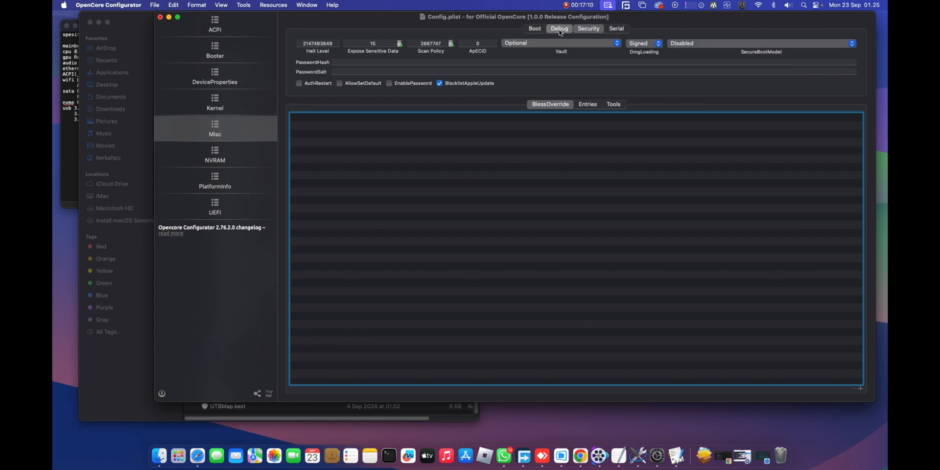
left_click(535, 30)
left_click(560, 29)
left_click(589, 29)
Step: Review the Booter quirks, the ACPI tables and the Kernel kext list with its quirks
left_click(221, 58)
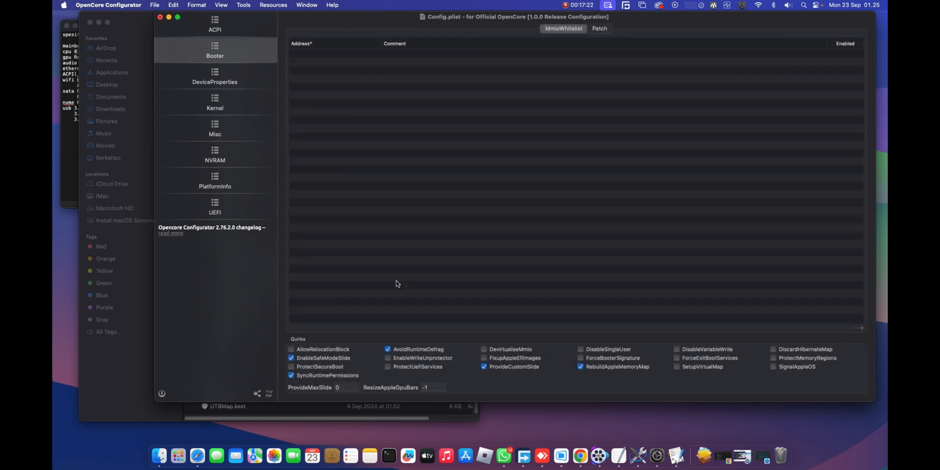
left_click(216, 24)
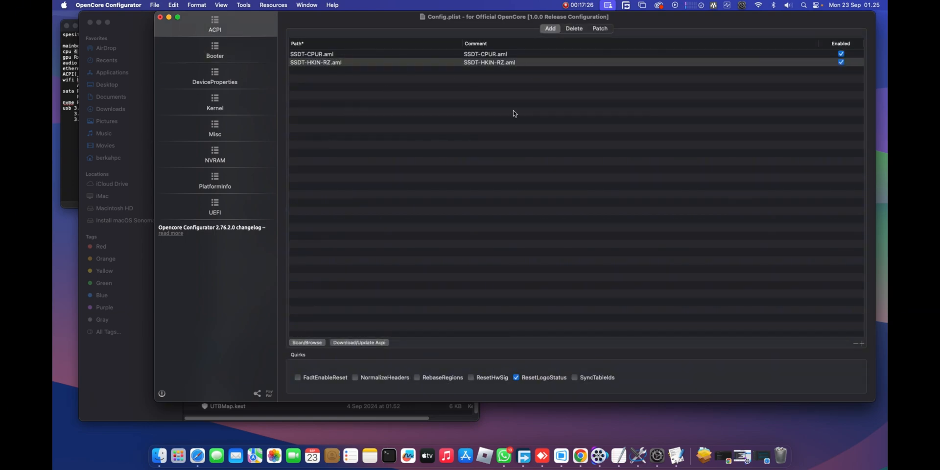
left_click(216, 113)
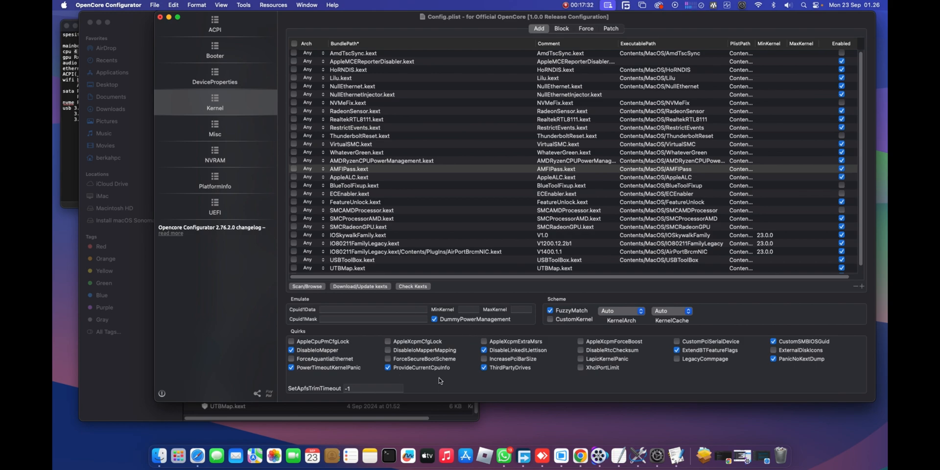
Step: Review the Kernel patches and the essential kexts Lilu, WhateverGreen, VirtualSMC and AppleMCEReporterDisabler in the Kernel kext list
left_click(612, 29)
left_click(539, 29)
left_click(349, 80)
scroll(371, 144, "down", 1)
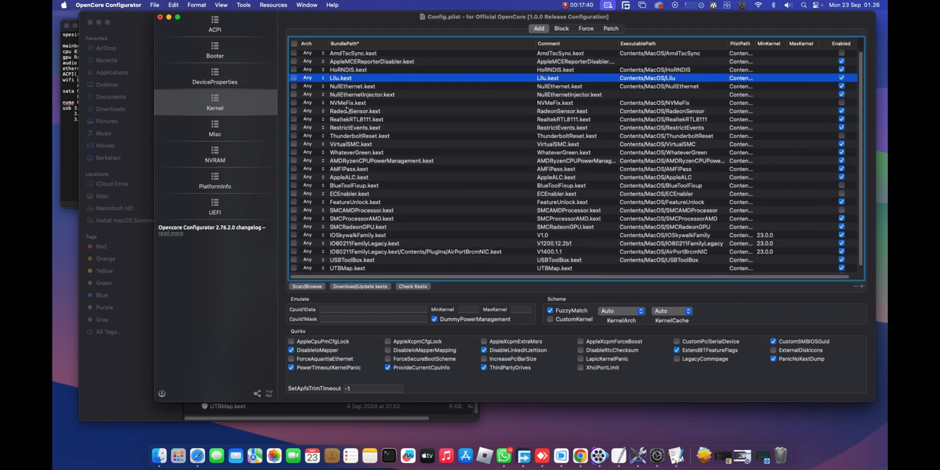
scroll(348, 98, "down", 1)
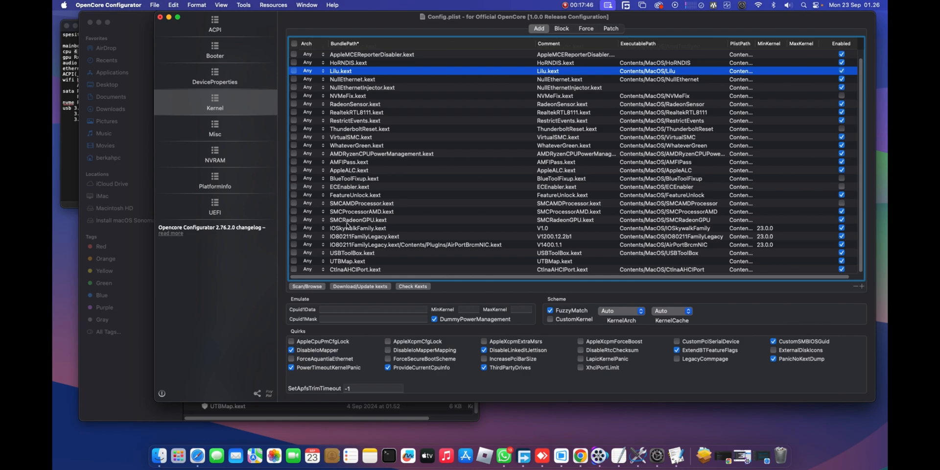
left_click(344, 145)
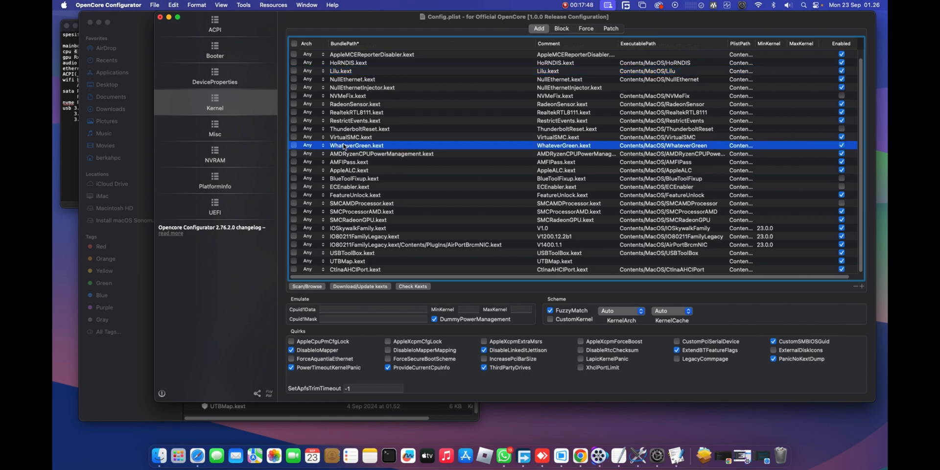
left_click(345, 137)
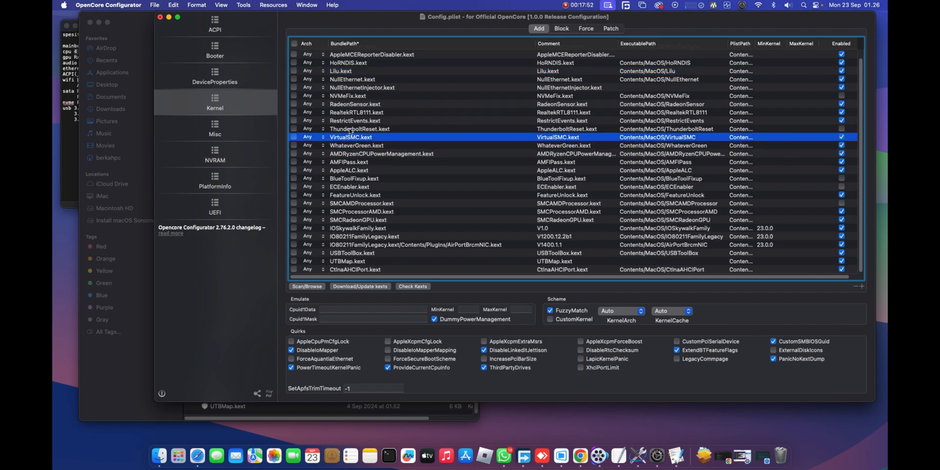
left_click(356, 54)
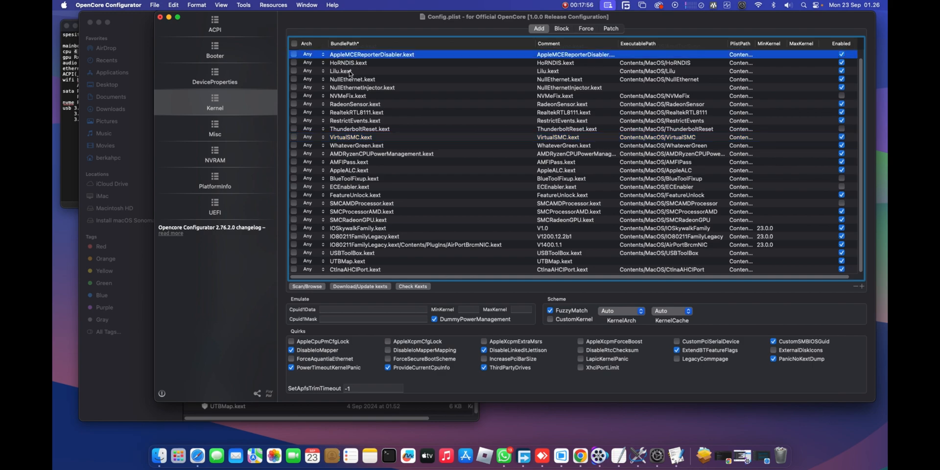
Step: Examine the AMDRyzenCPUPowerManagement, SMCProcessorAMD, RestrictEvents, AMFIPass and AppleALC entries in the Kernel kext list
left_click(350, 155)
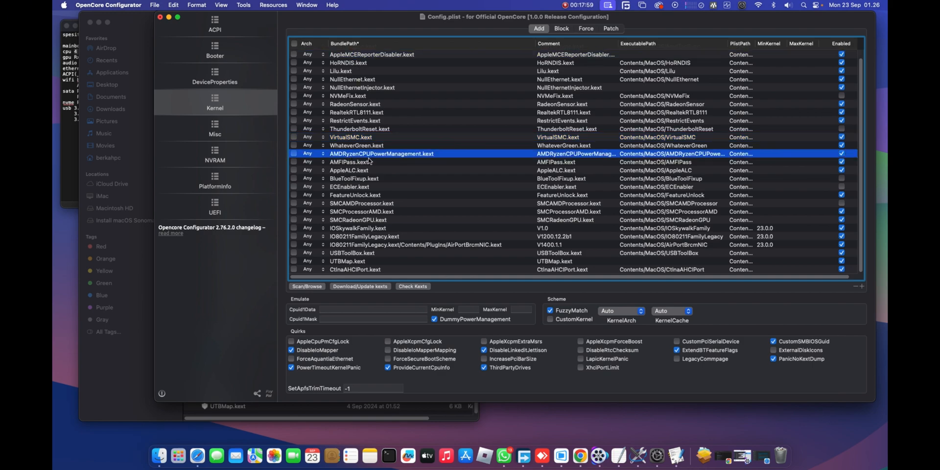
left_click(358, 214)
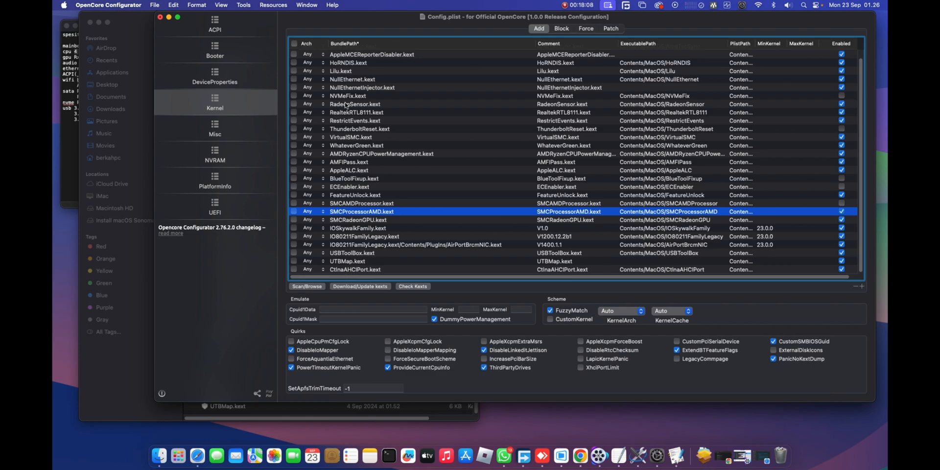
left_click(342, 121)
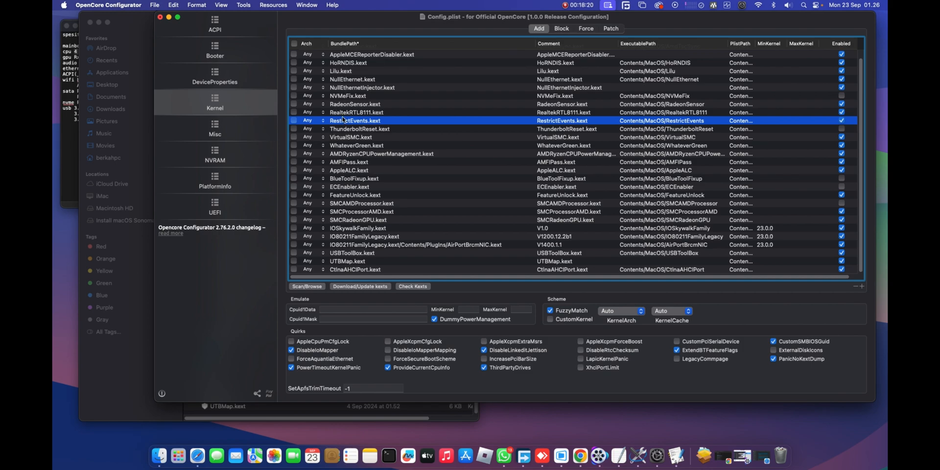
left_click(348, 162)
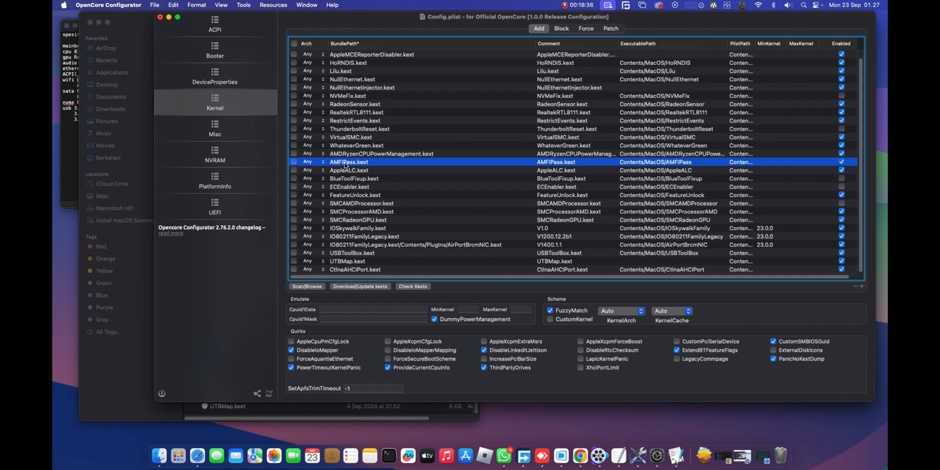
left_click(344, 164)
left_click(381, 170)
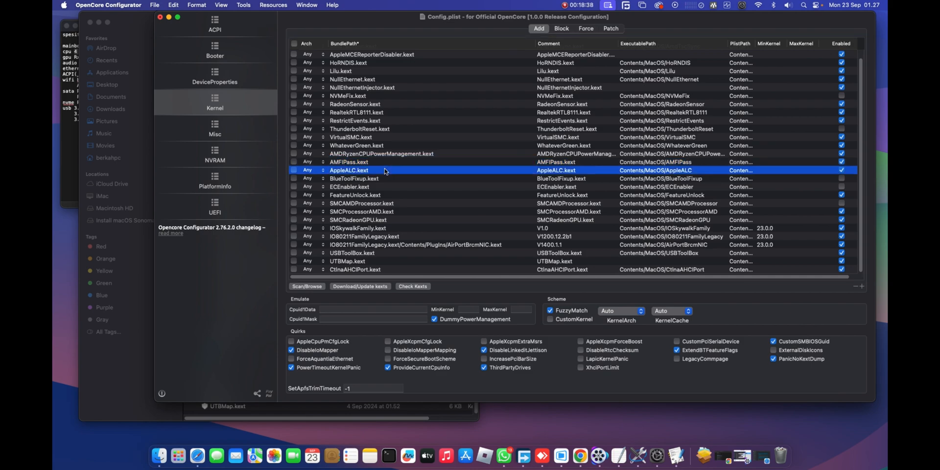
Step: Show the NVRAM variables and highlight the boot-args entry
left_click(205, 165)
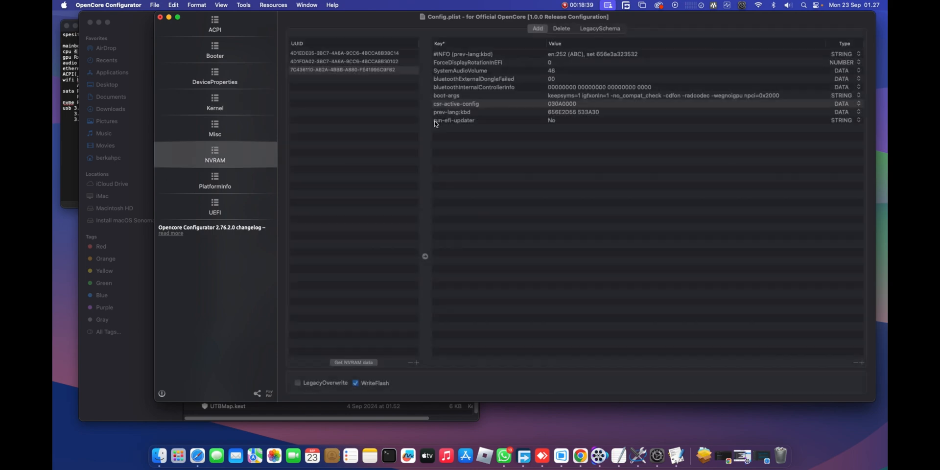
left_click(783, 96)
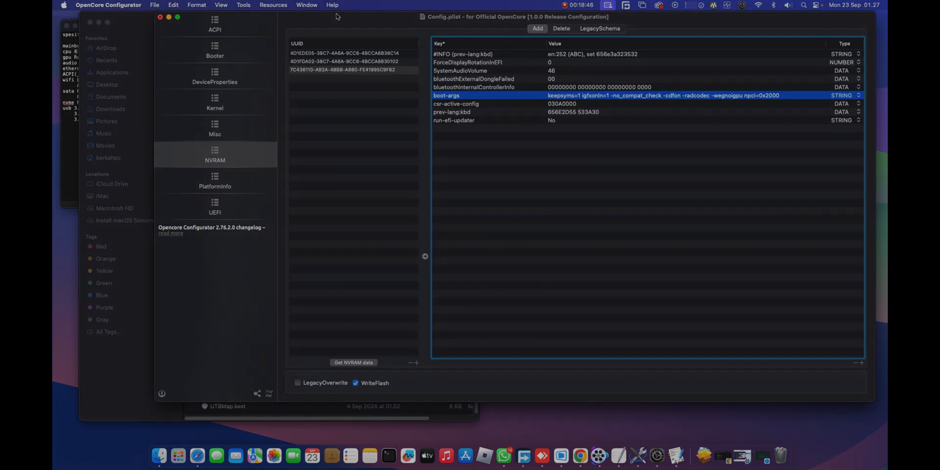